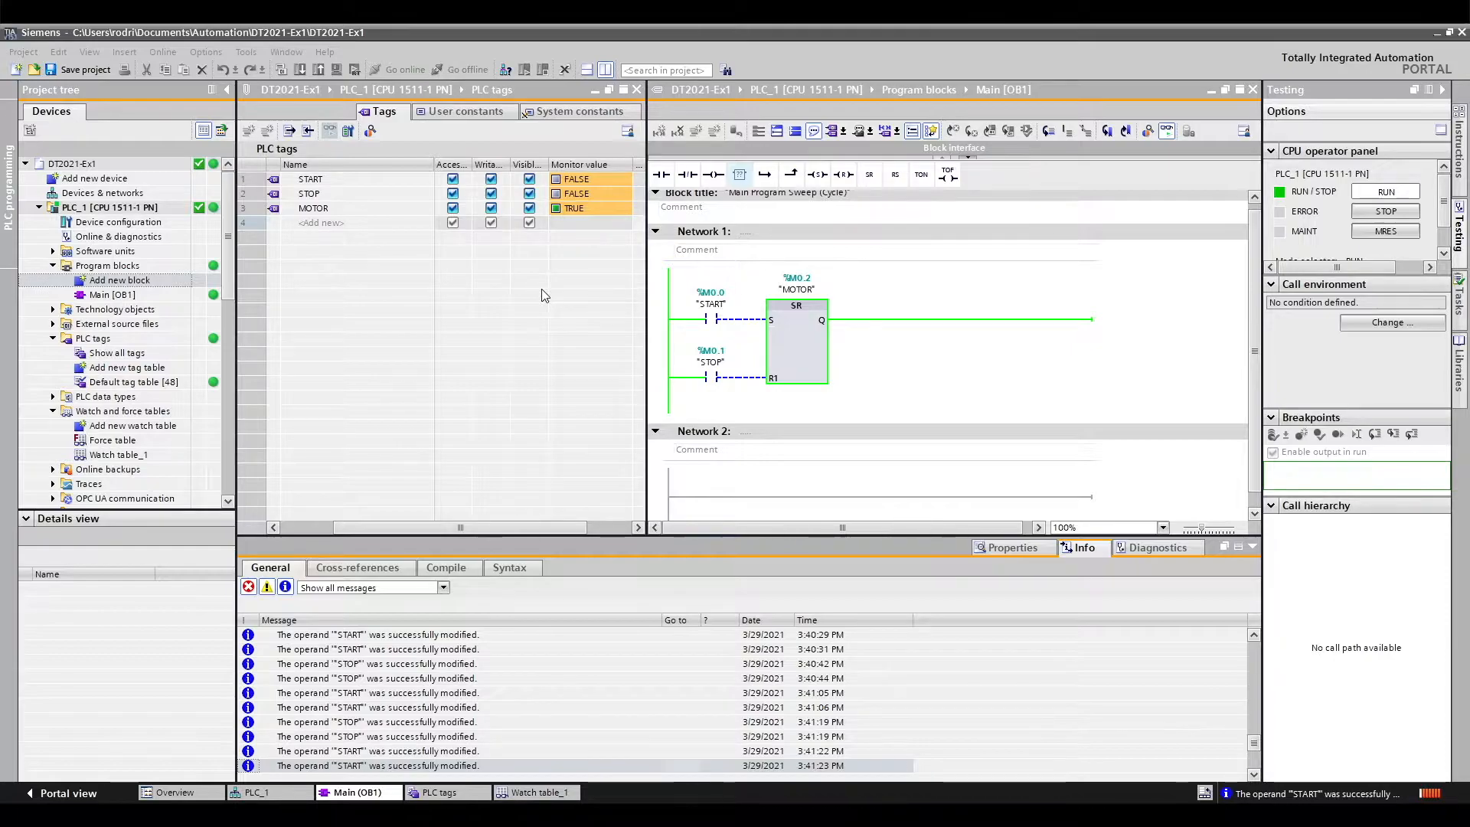
Take the PLC_1 project offline and close the PLC tags table
click(545, 295)
click(461, 69)
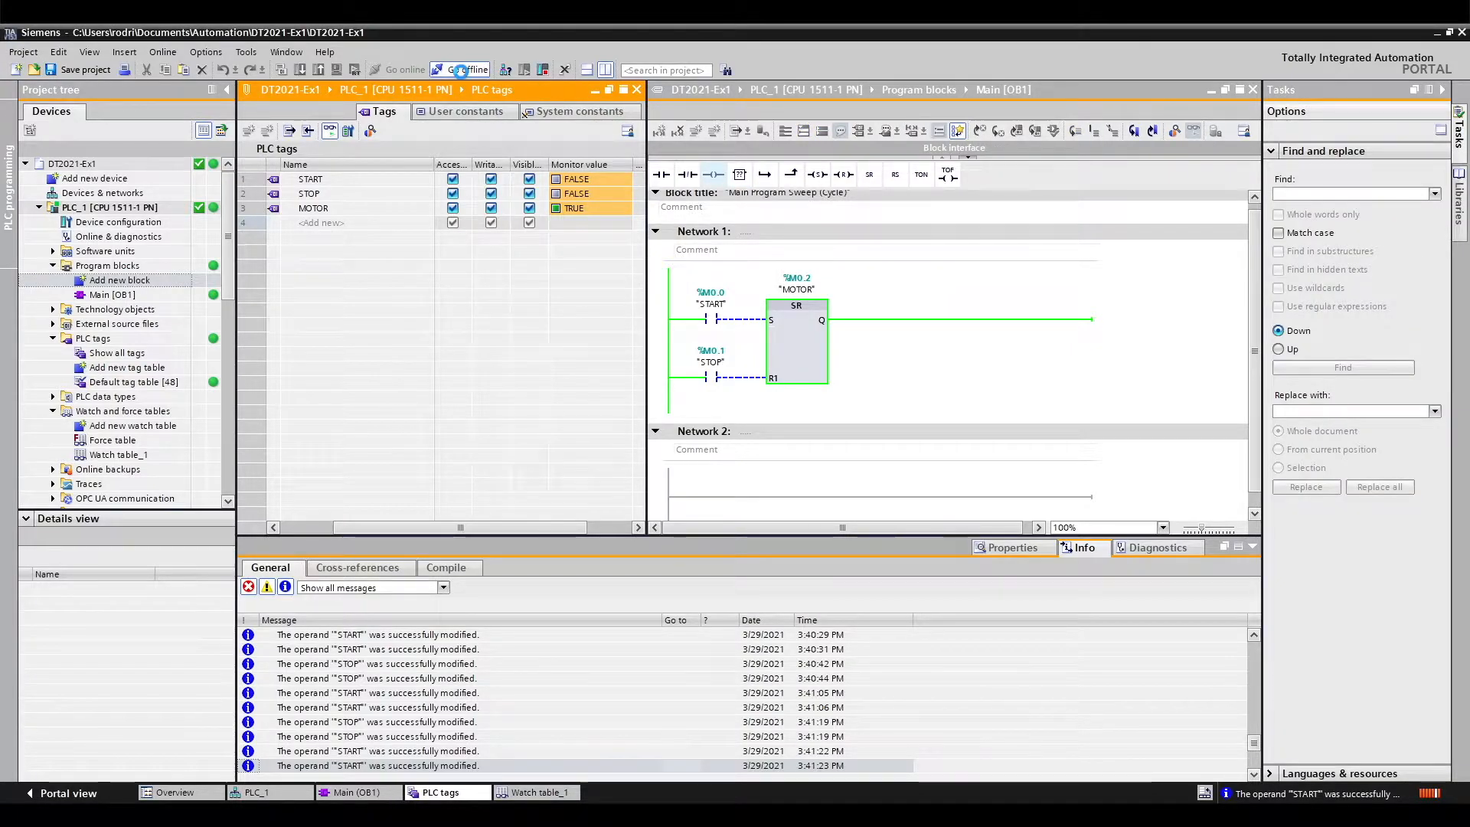
click(636, 90)
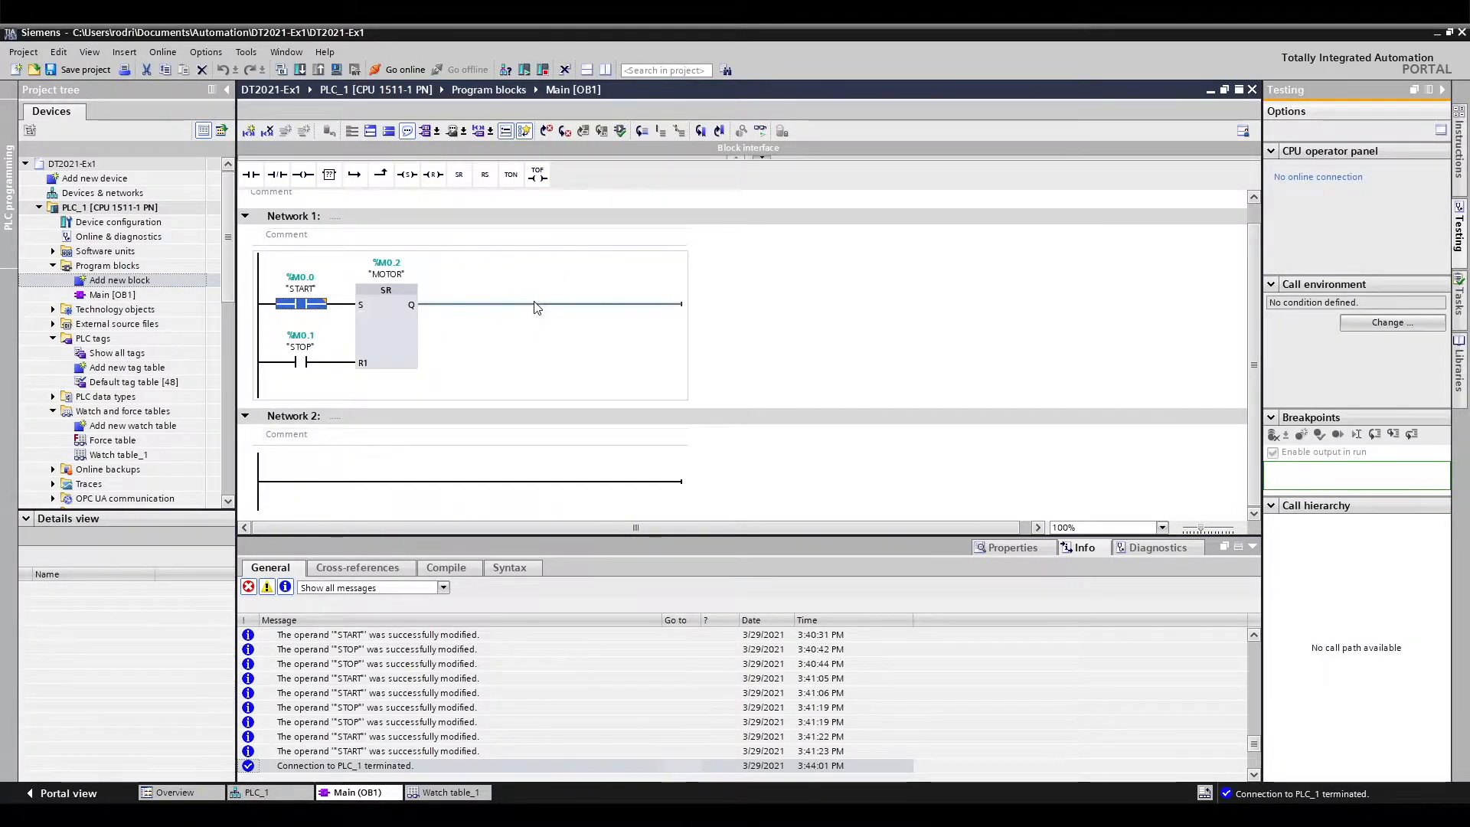
Launch Factory IO and open the saved scene Ex1
key(super)
text(factor)
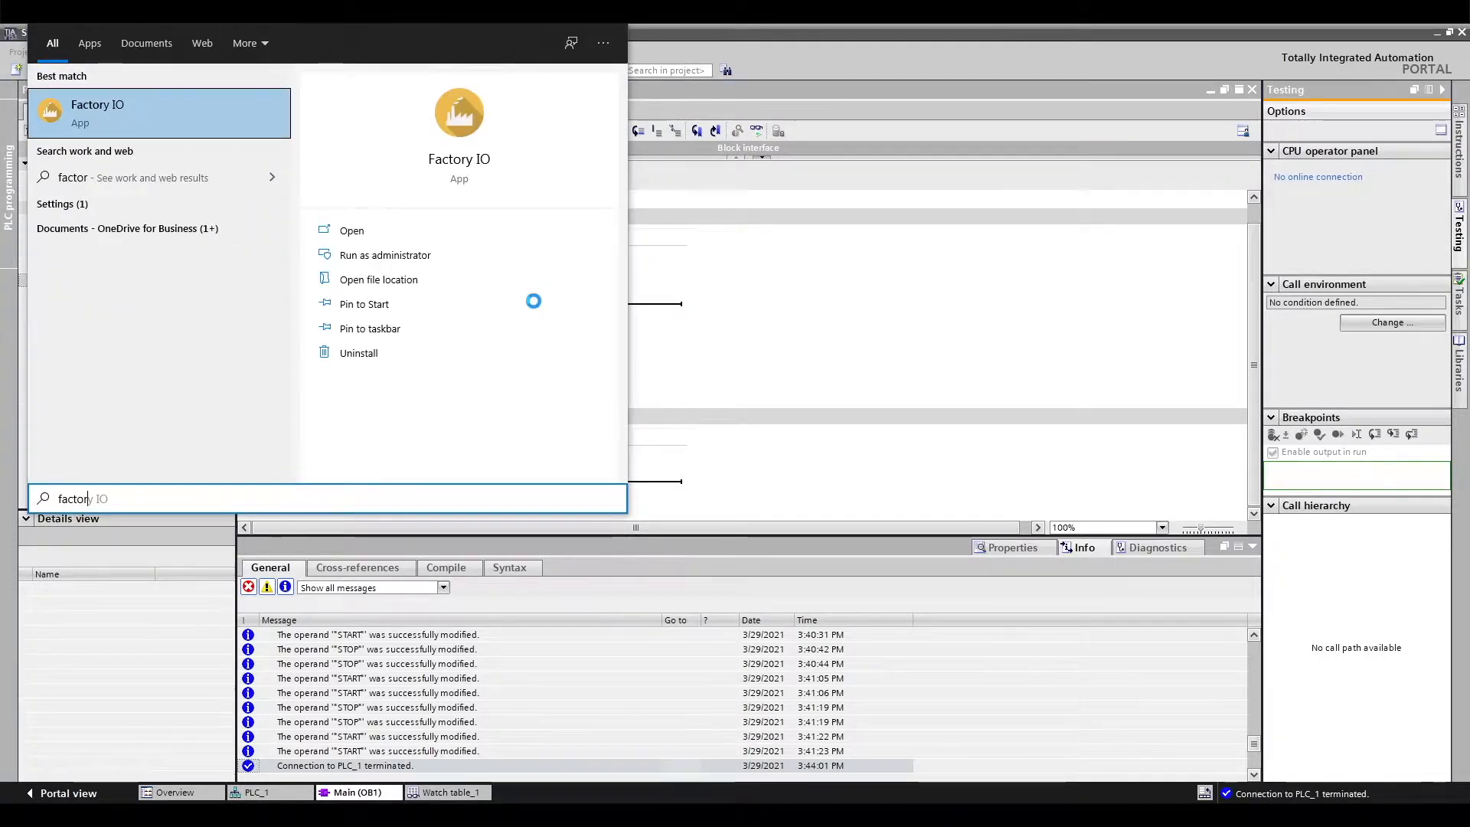
key(Return)
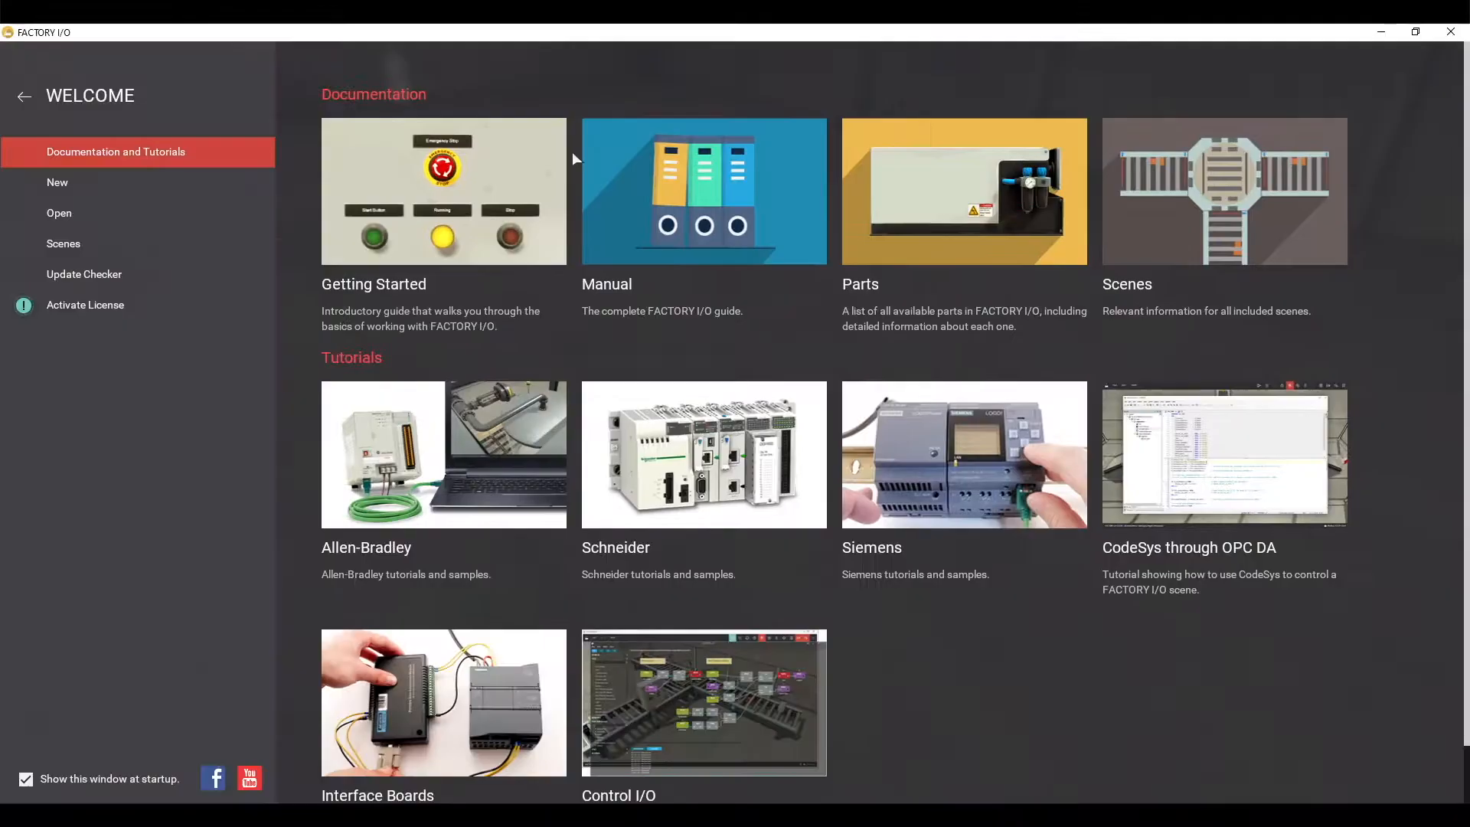
click(95, 214)
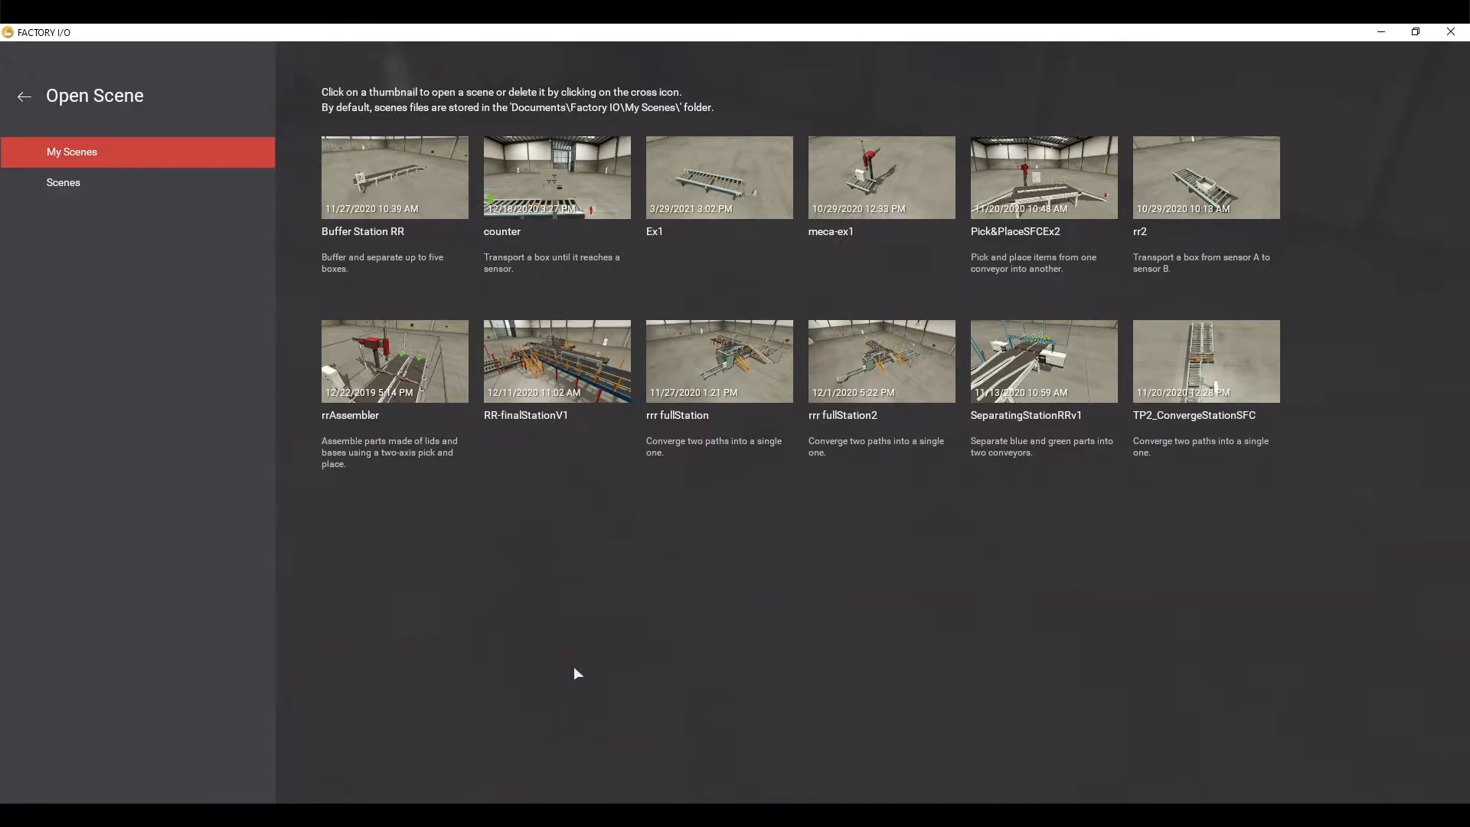
click(720, 202)
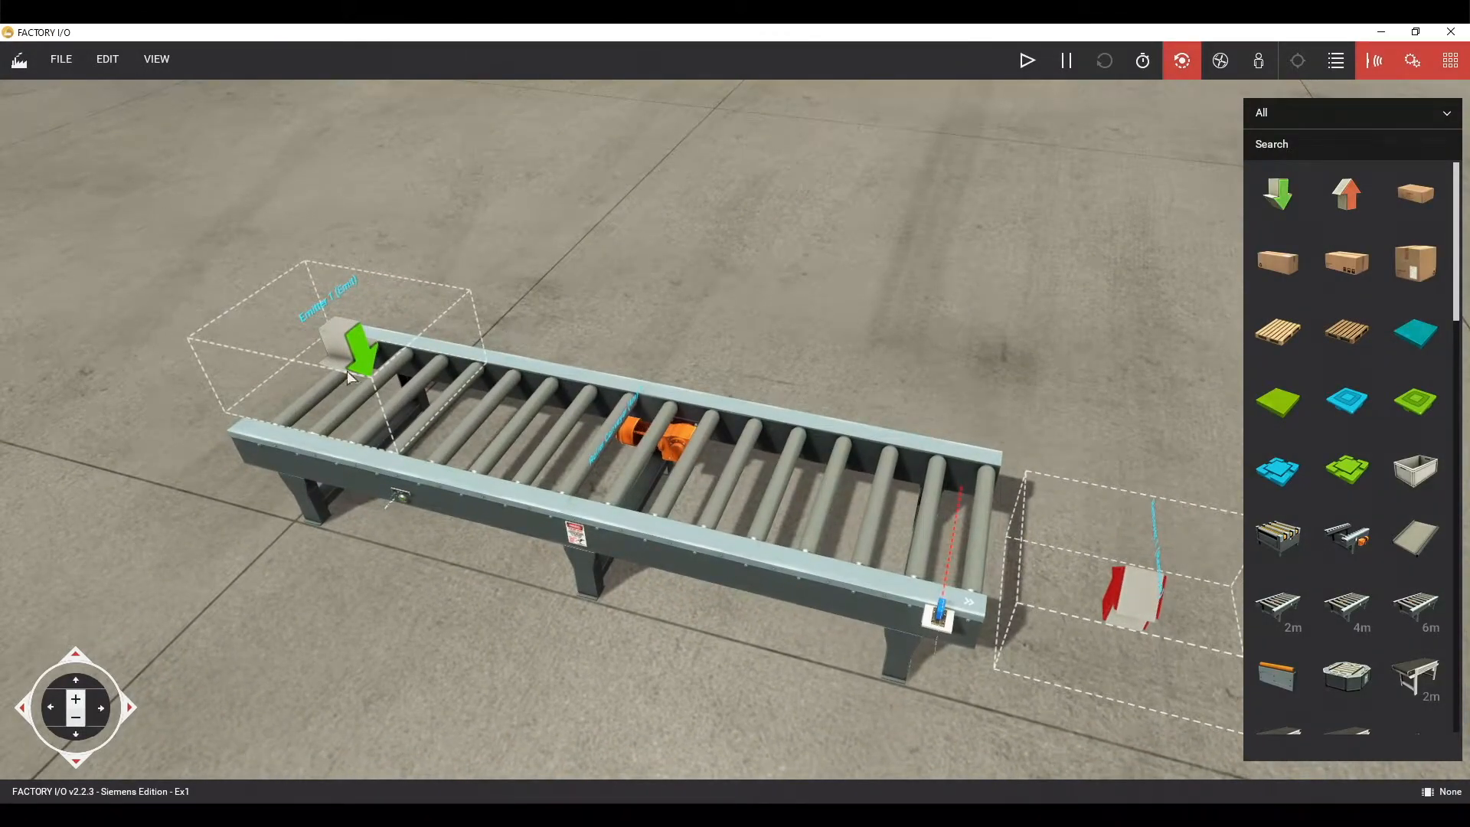
Inspect the roller conveyor scene from several angles and check the DT2021 instance's IP address in S7-PLCSIM Advanced
right_drag(992, 612, 750, 659)
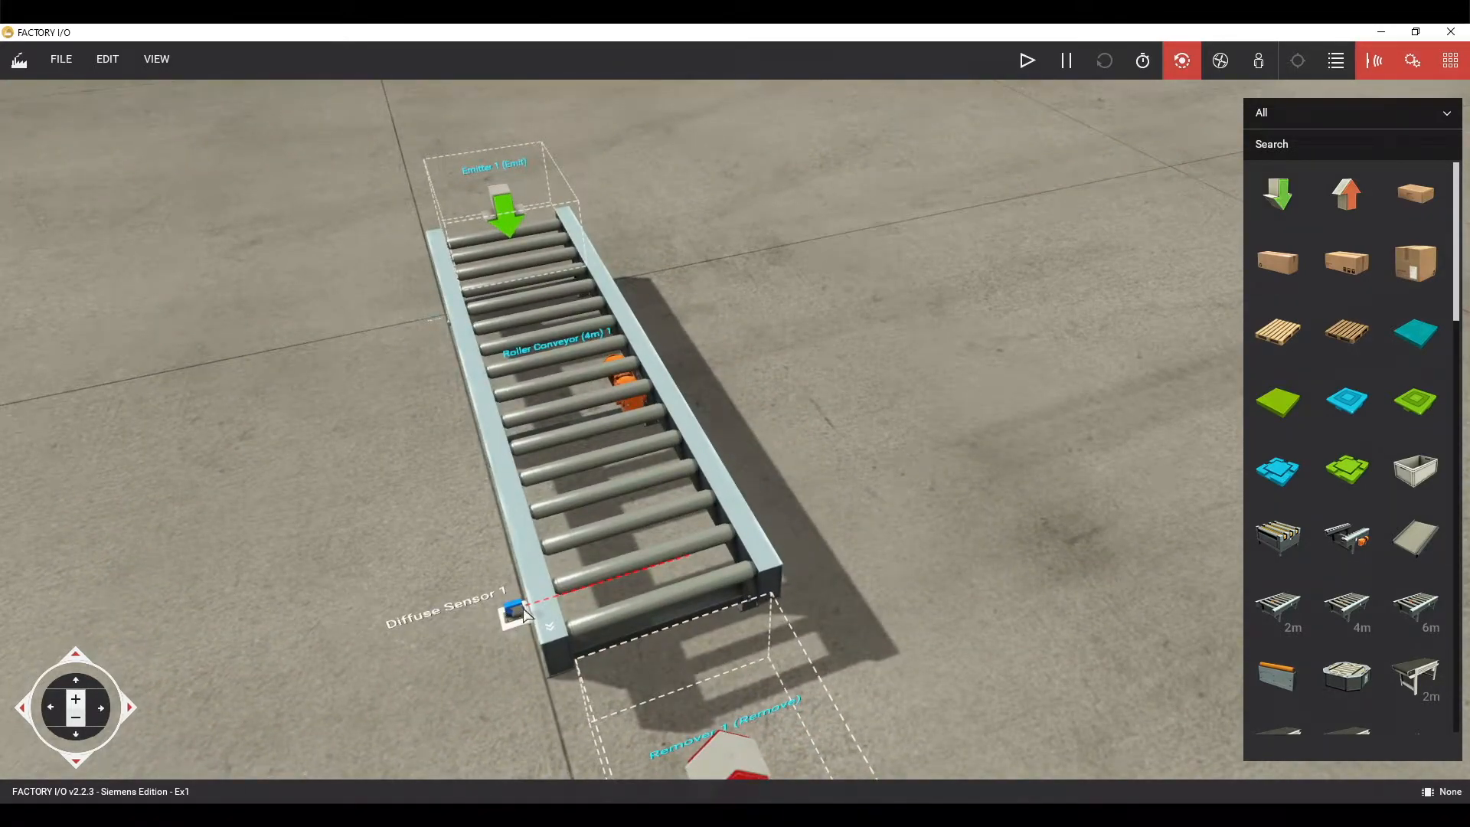
right_drag(253, 544, 594, 571)
right_drag(973, 594, 909, 551)
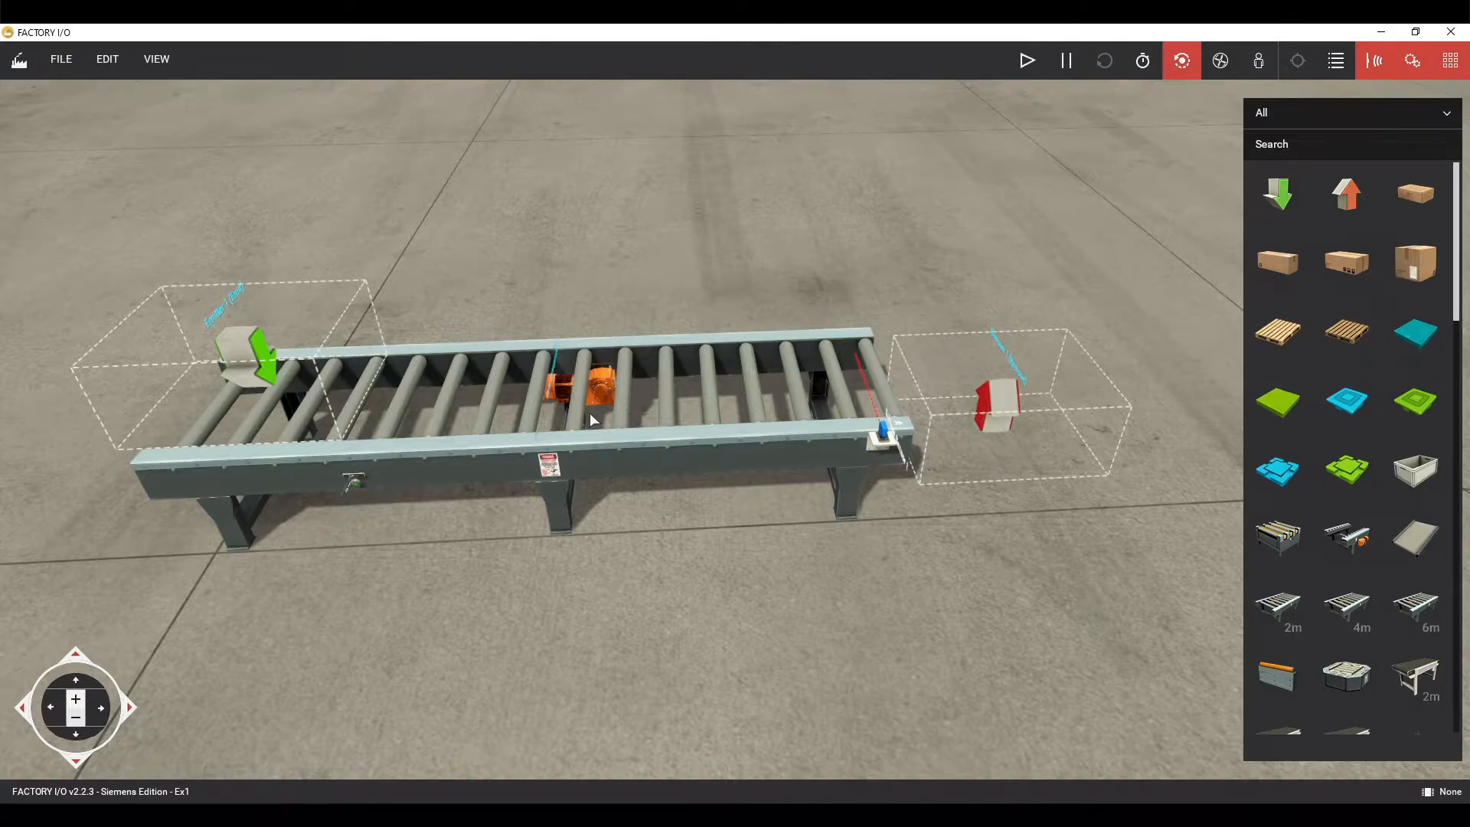
click(352, 21)
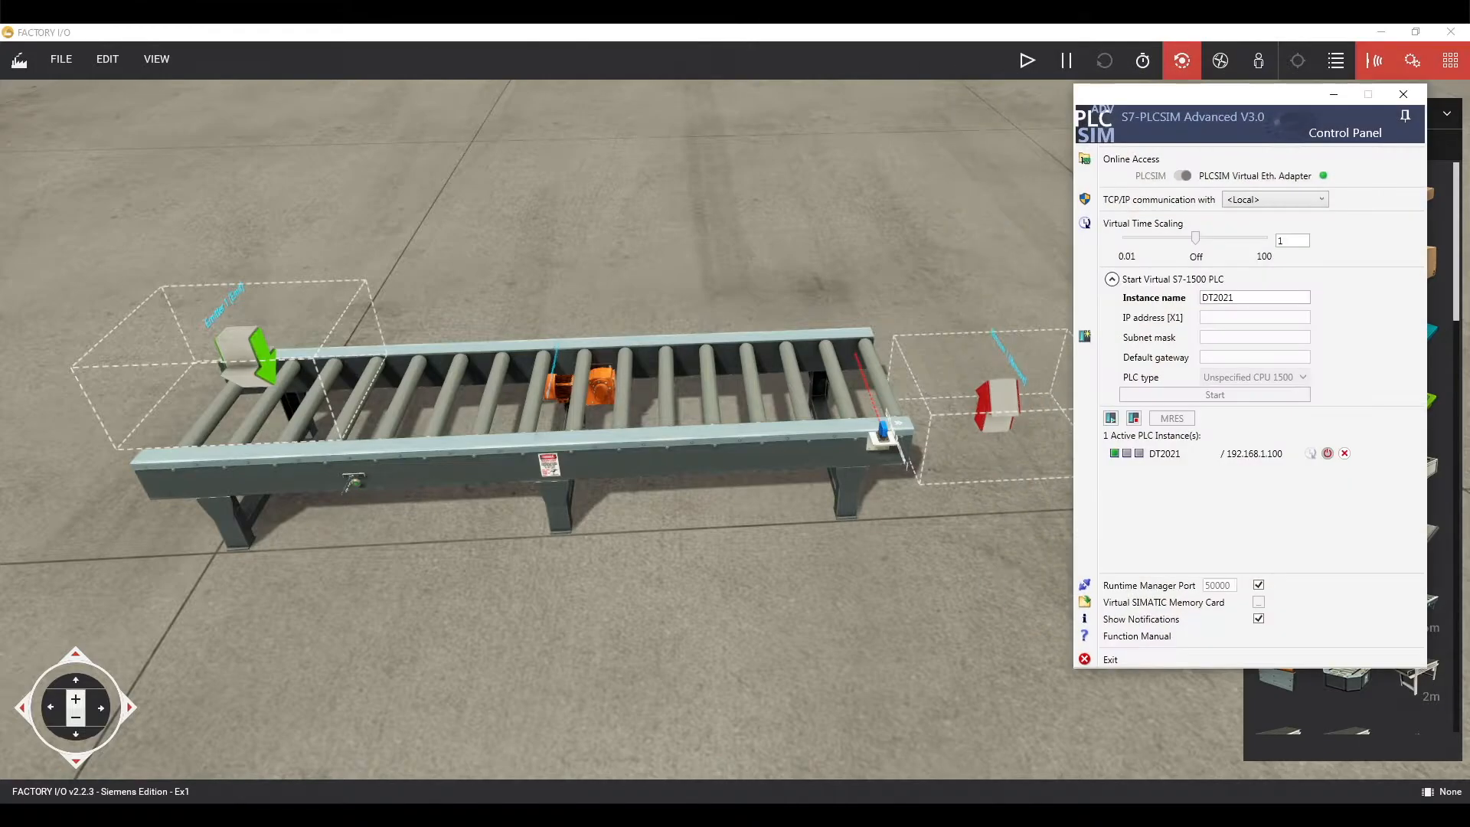
click(1238, 457)
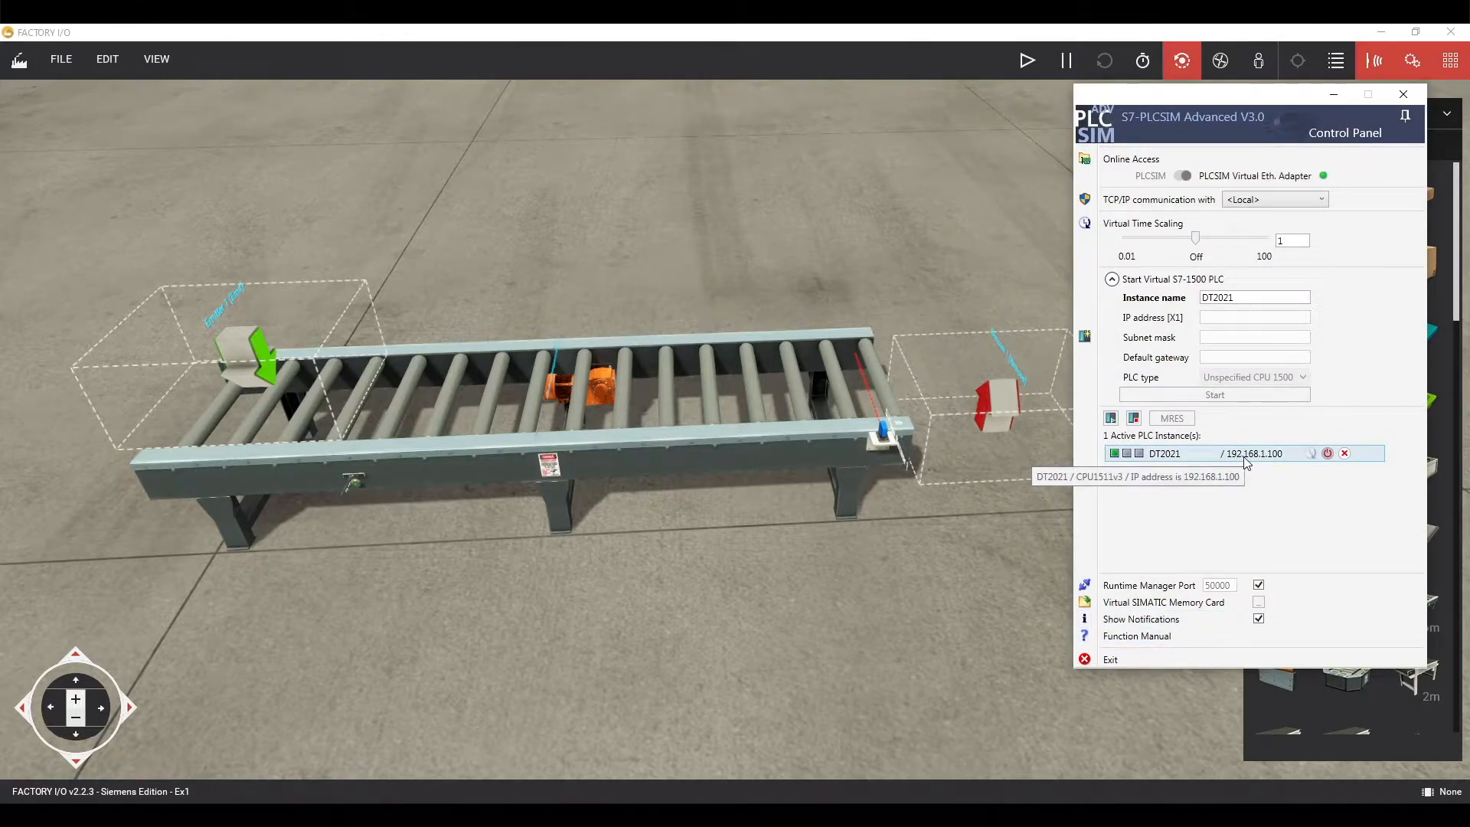
Select Siemens S7-1200/1500 as the scene's driver and minimize the S7-PLCSIM Advanced window
click(67, 64)
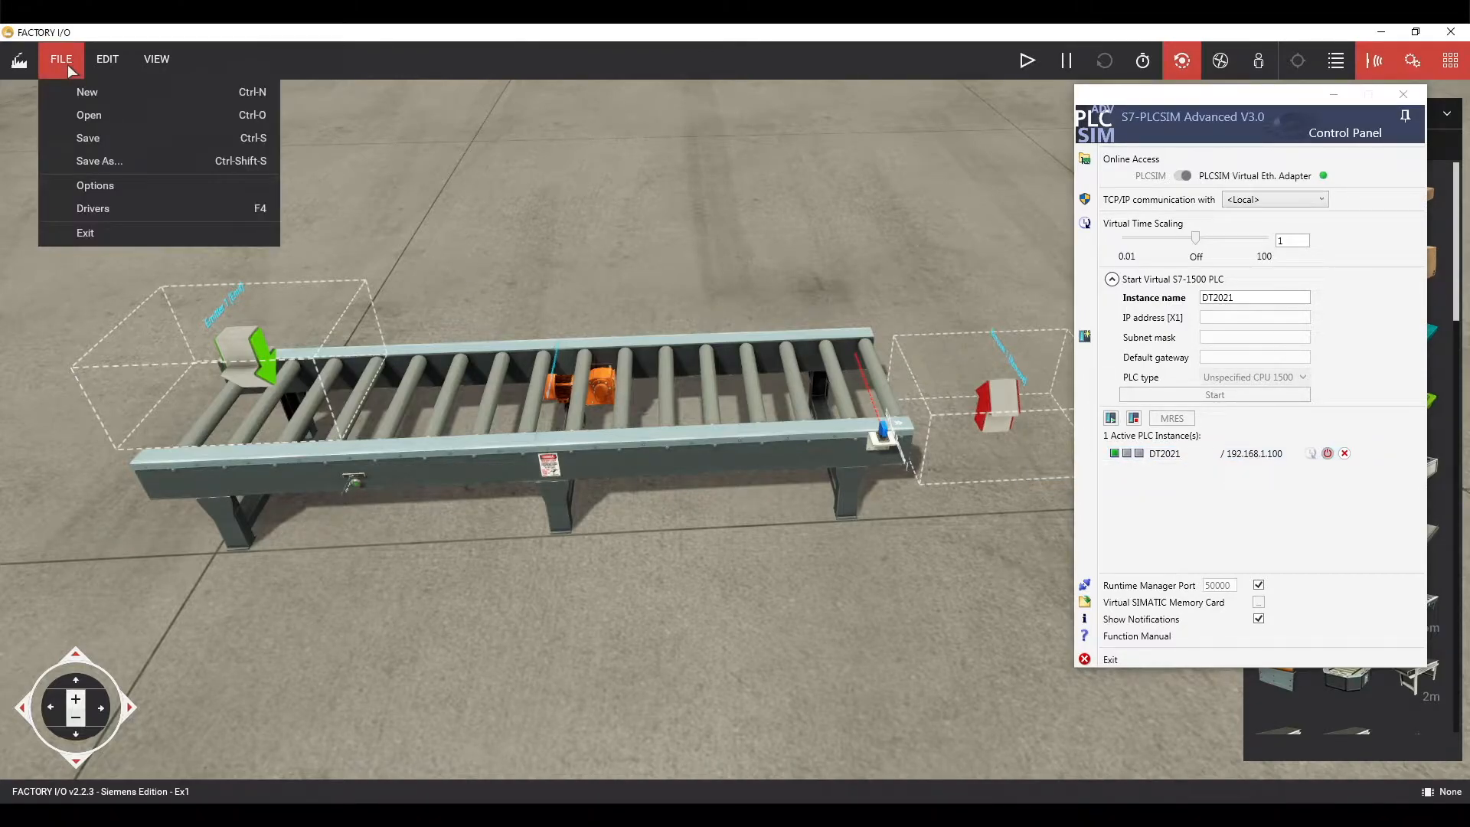
click(122, 208)
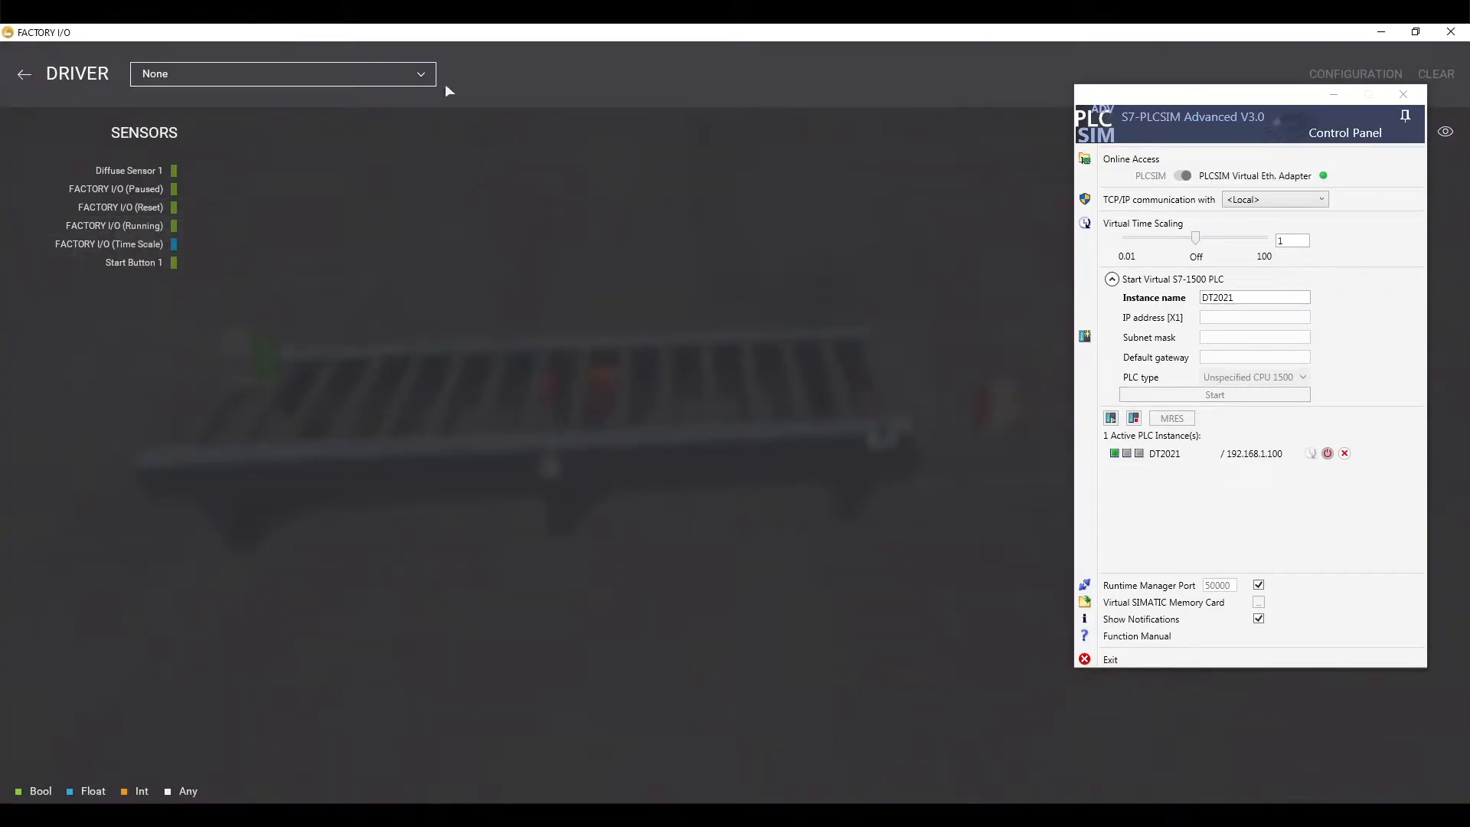
click(426, 75)
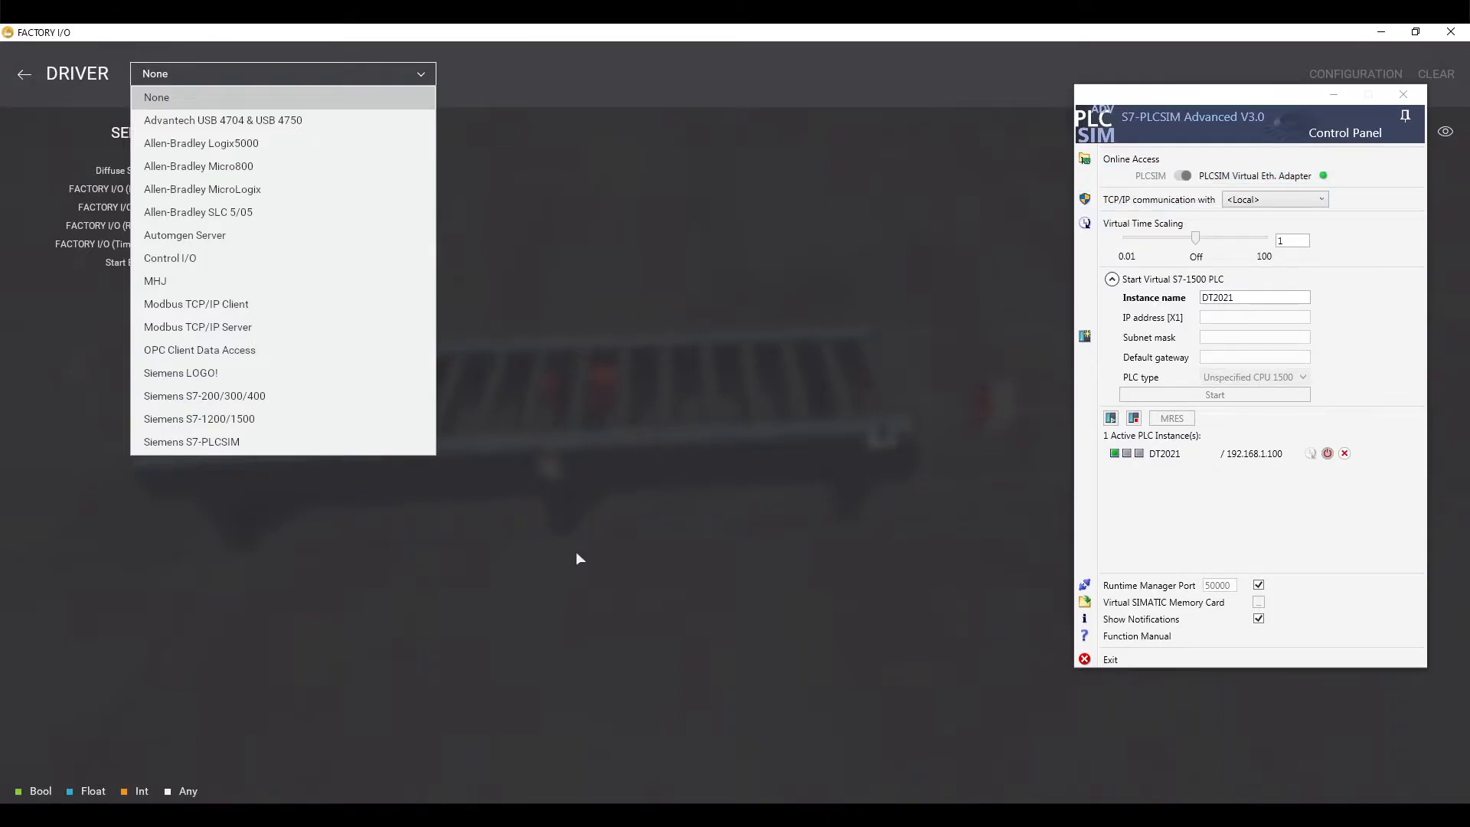
scroll(370, 416, down, 13)
scroll(369, 420, up, 6)
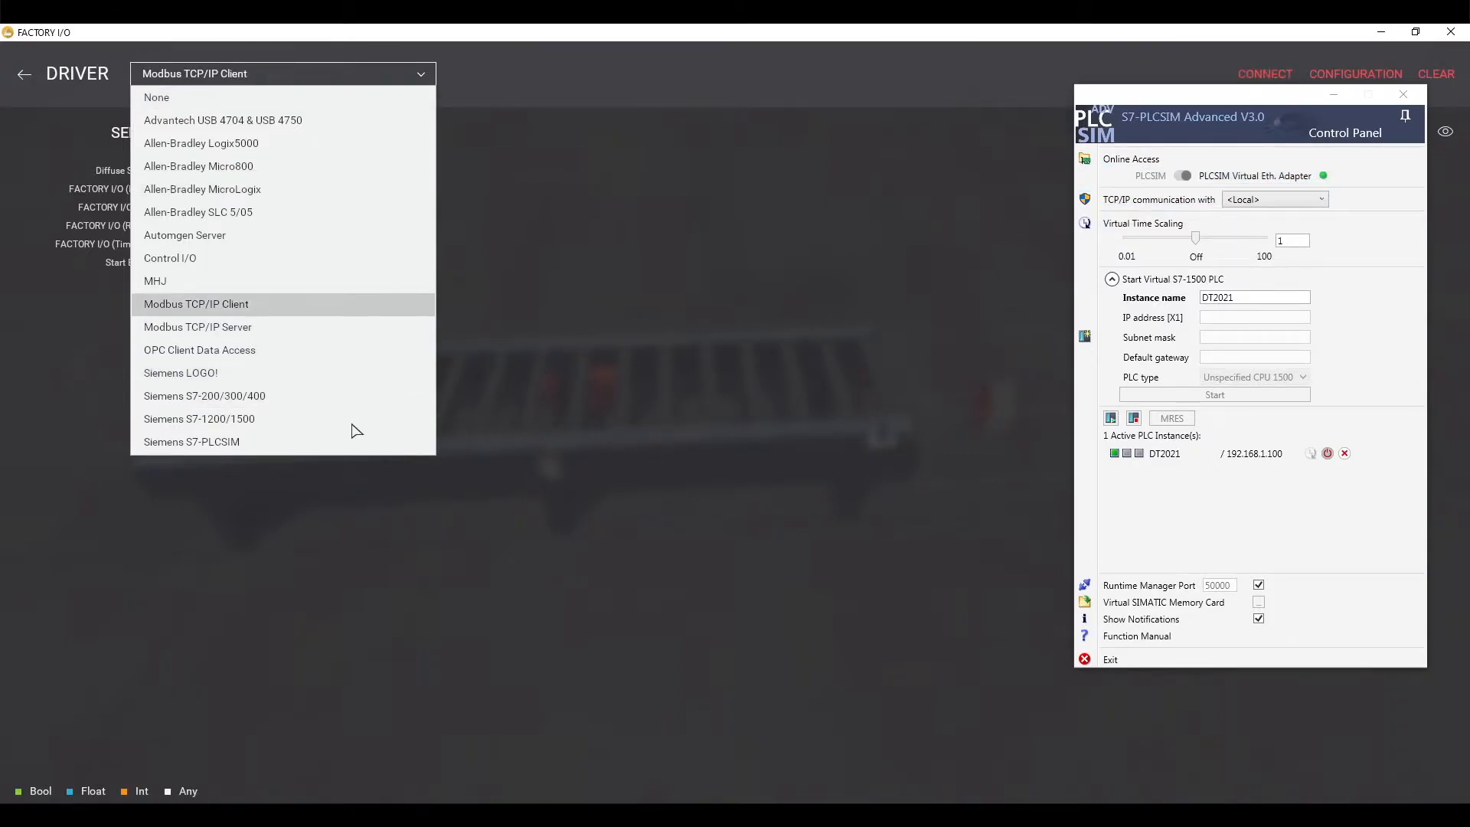
click(353, 423)
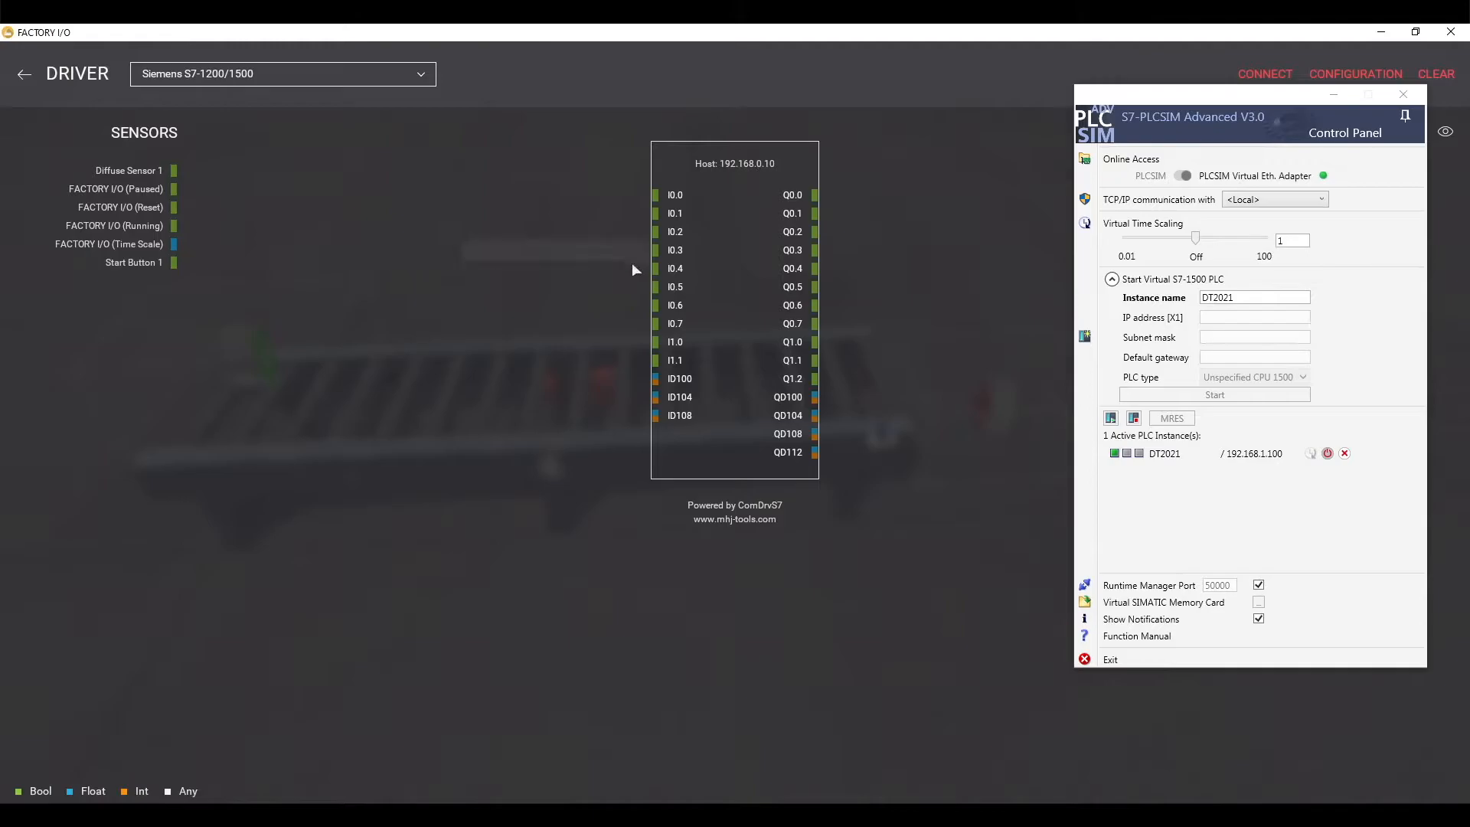
click(1334, 94)
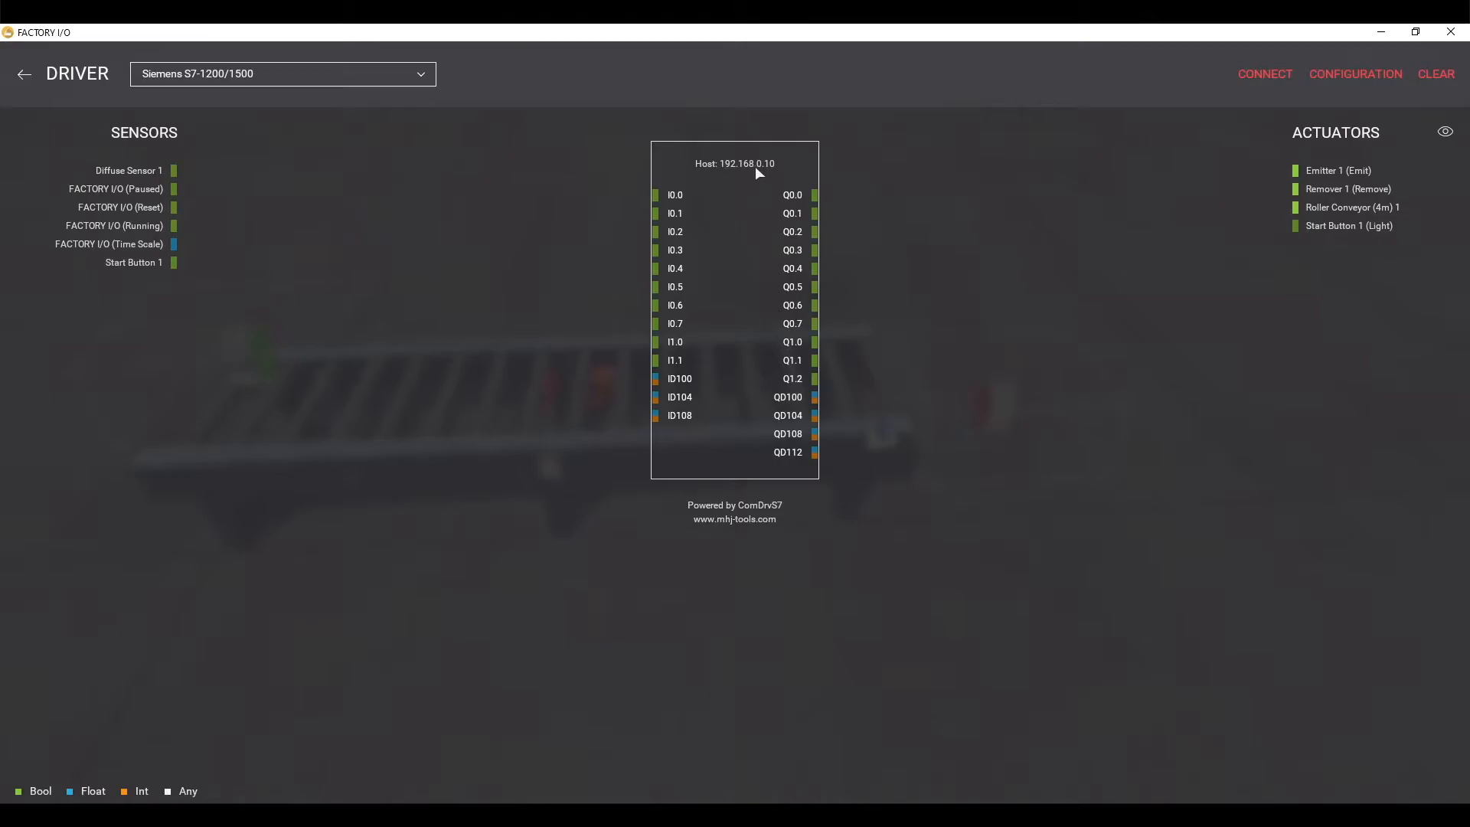
Configure the driver for PLC model S7-1500 with host address 192.168.1.100
click(1370, 76)
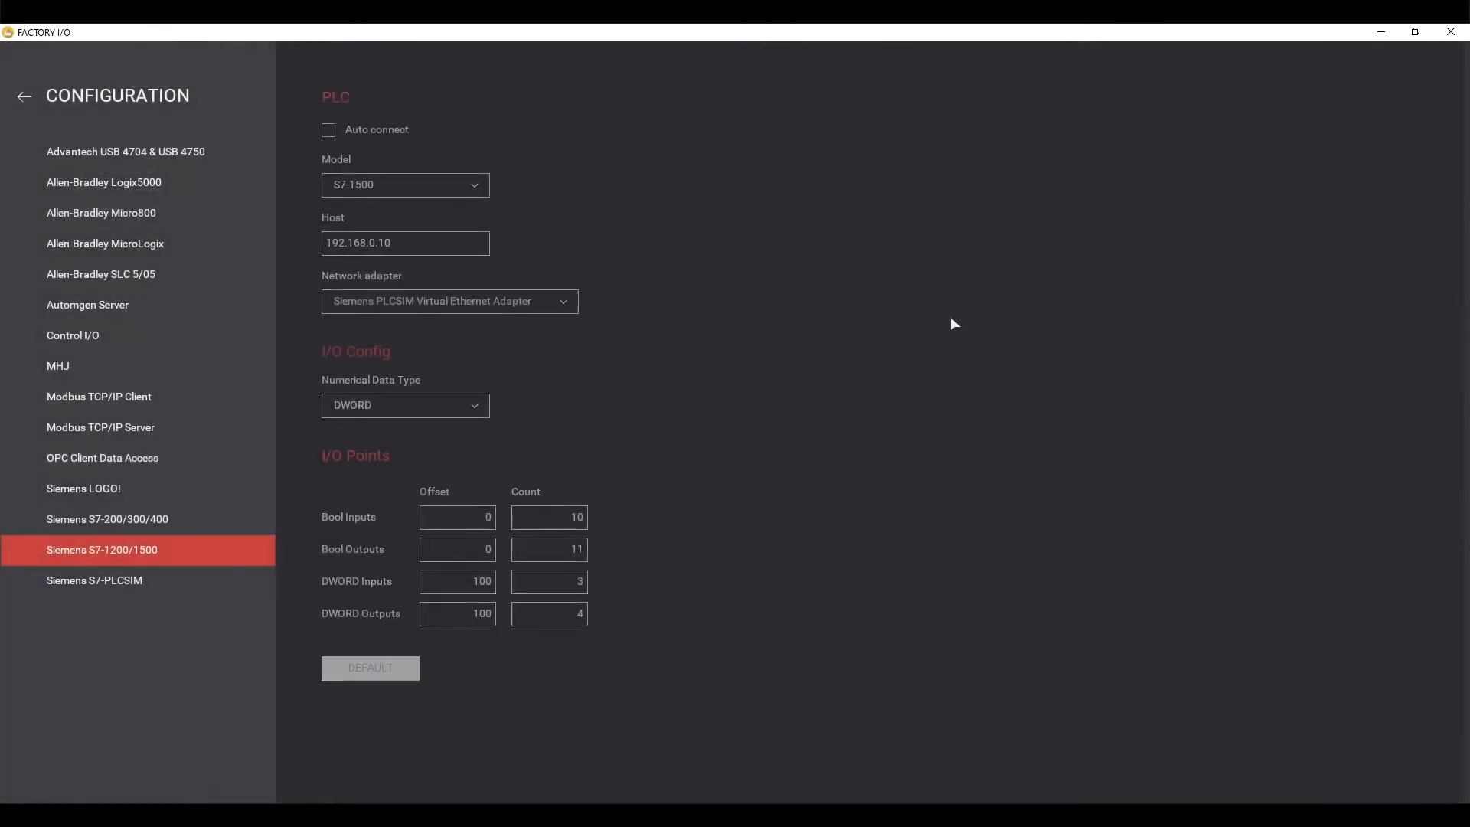
click(423, 191)
click(388, 231)
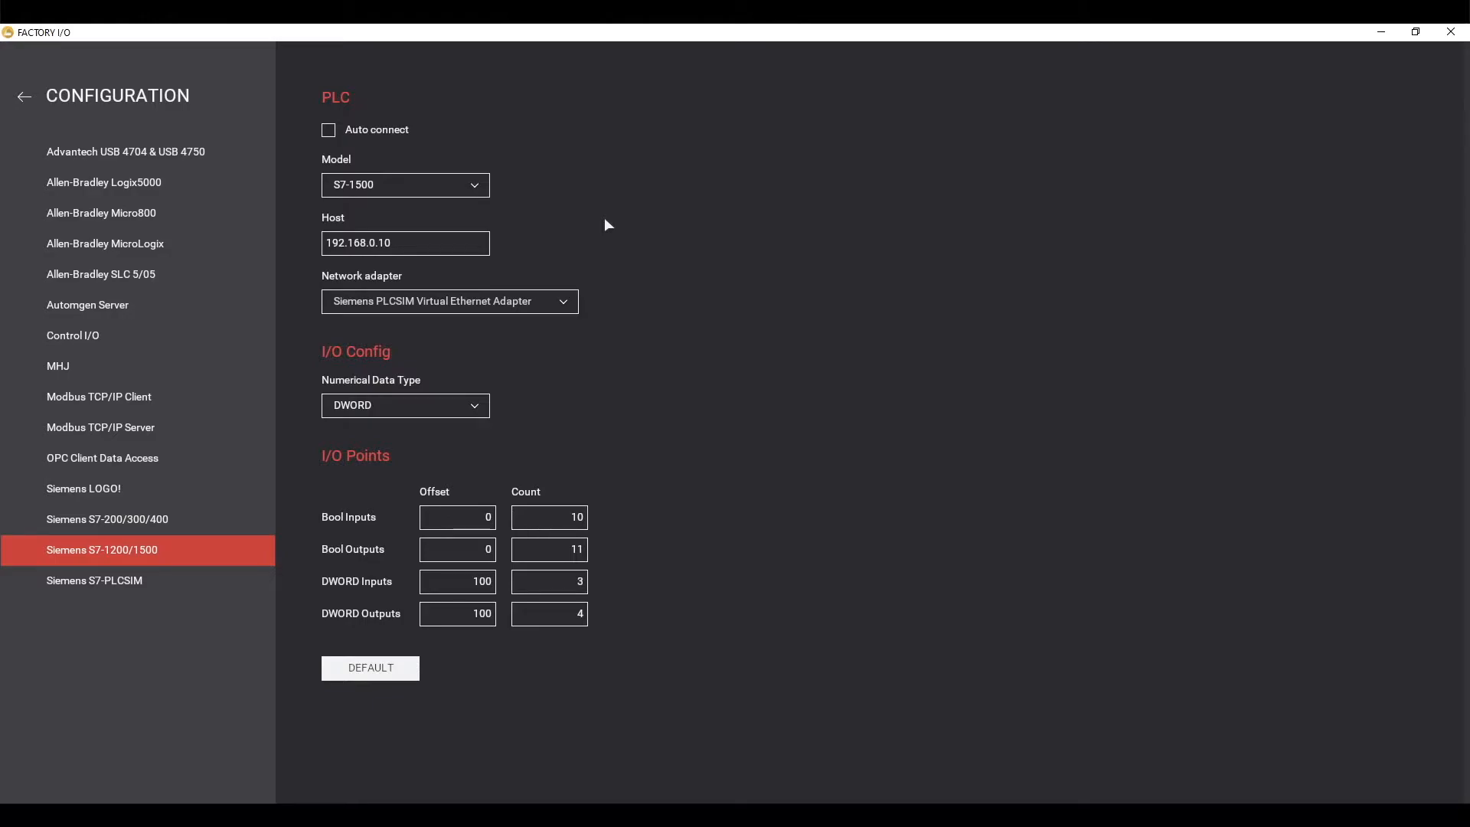
click(407, 247)
drag(370, 246, 405, 237)
text(100)
click(21, 97)
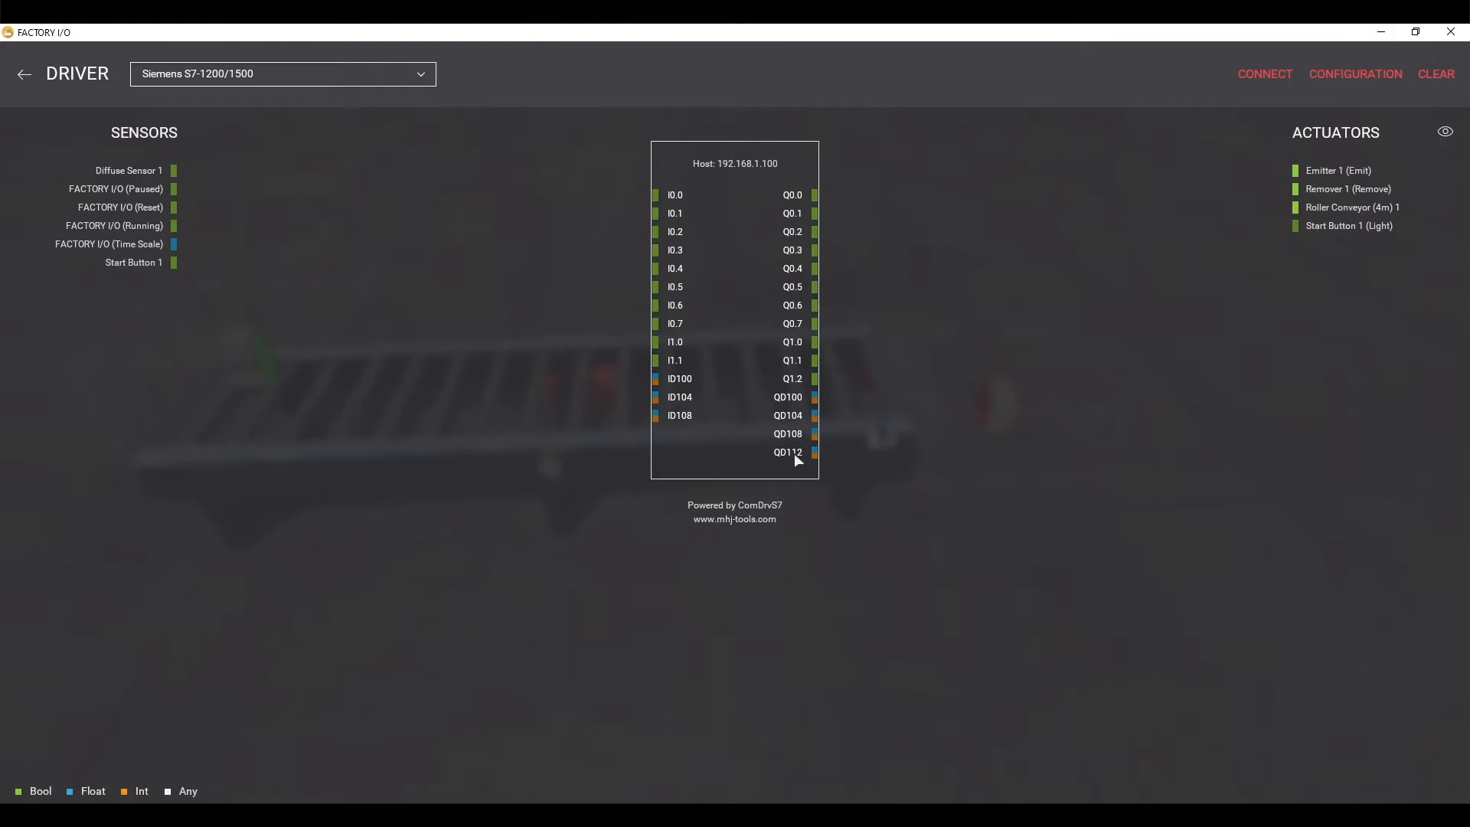
Set the driver's I/O point counts to 4 Bool inputs, 4 Bool outputs, 2 DWORD inputs and 2 DWORD outputs
click(1365, 75)
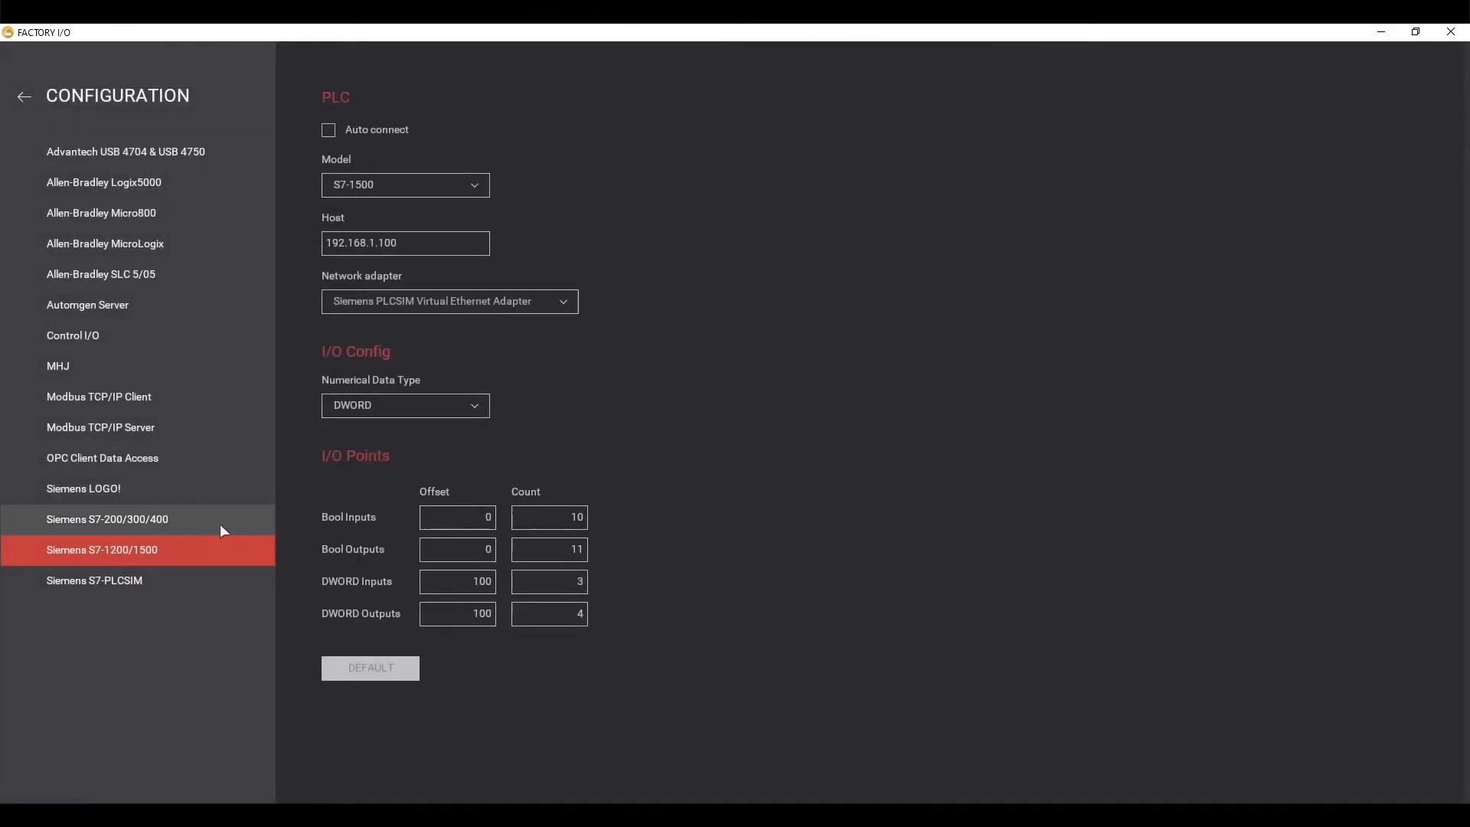
click(577, 516)
text(4)
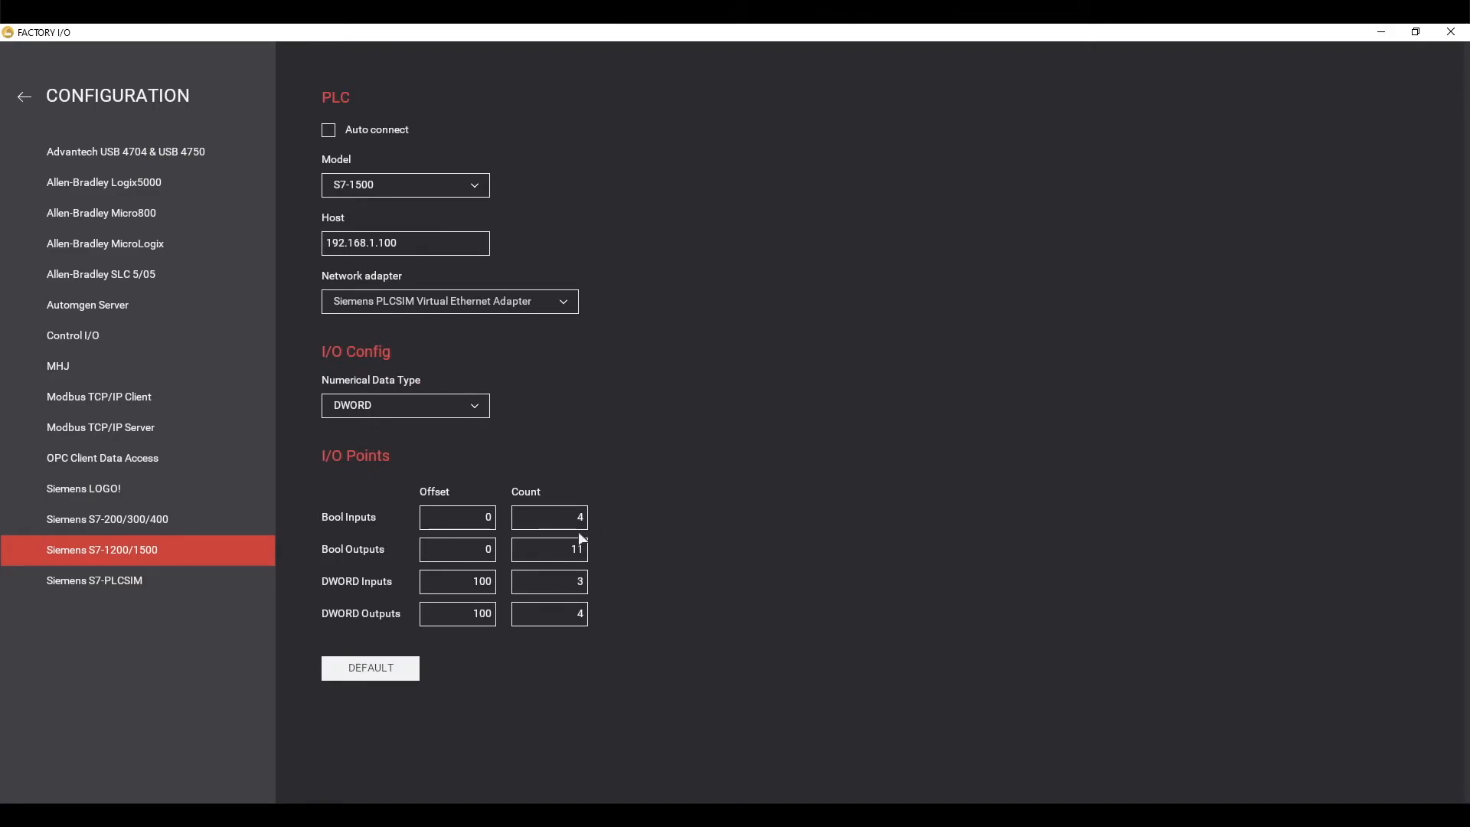
click(576, 548)
text(4)
click(581, 580)
text(2)
click(18, 98)
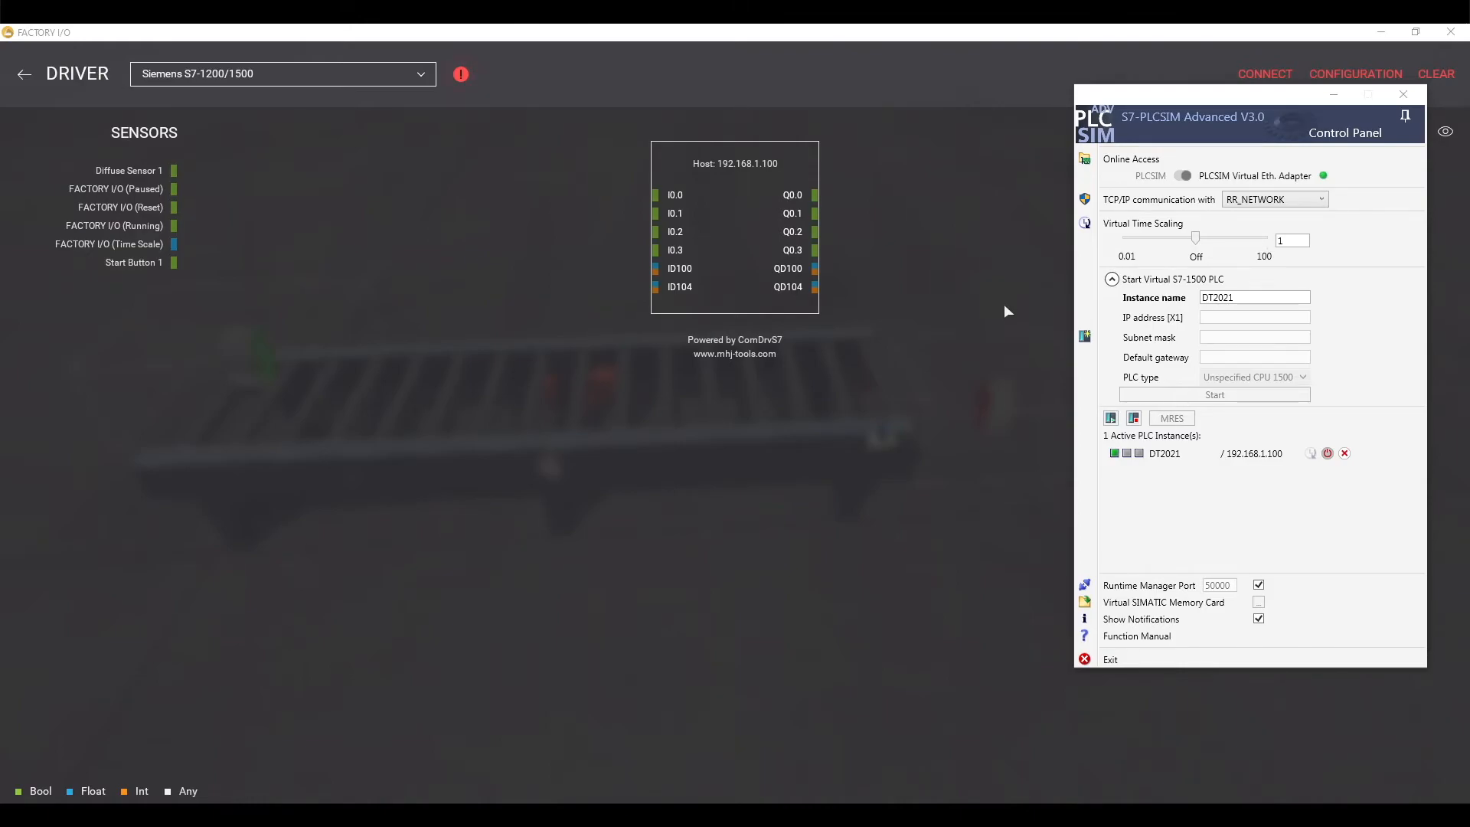
Try to connect the Siemens S7-1200/1500 driver to the PLC
click(1265, 74)
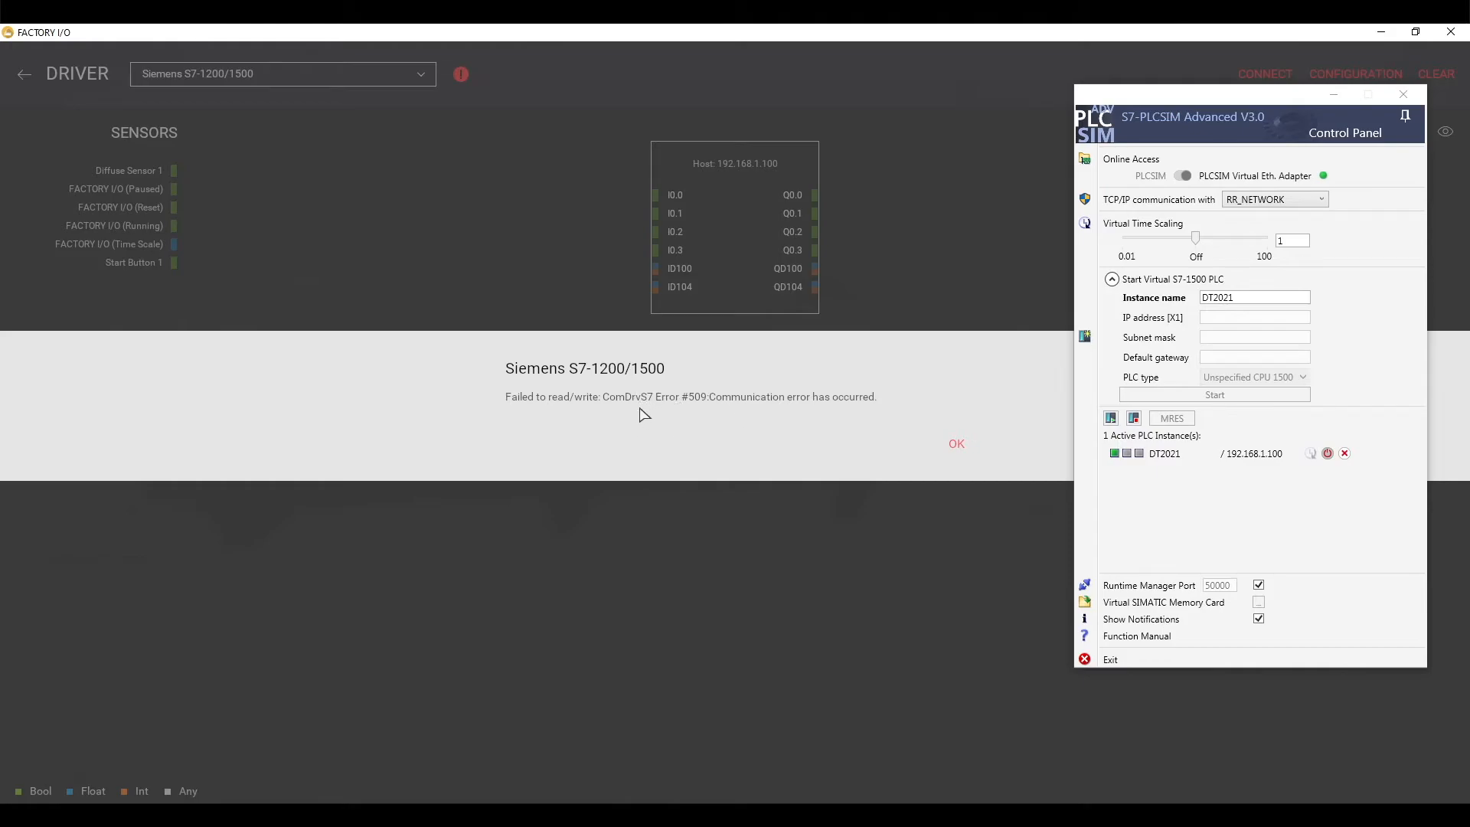
click(957, 446)
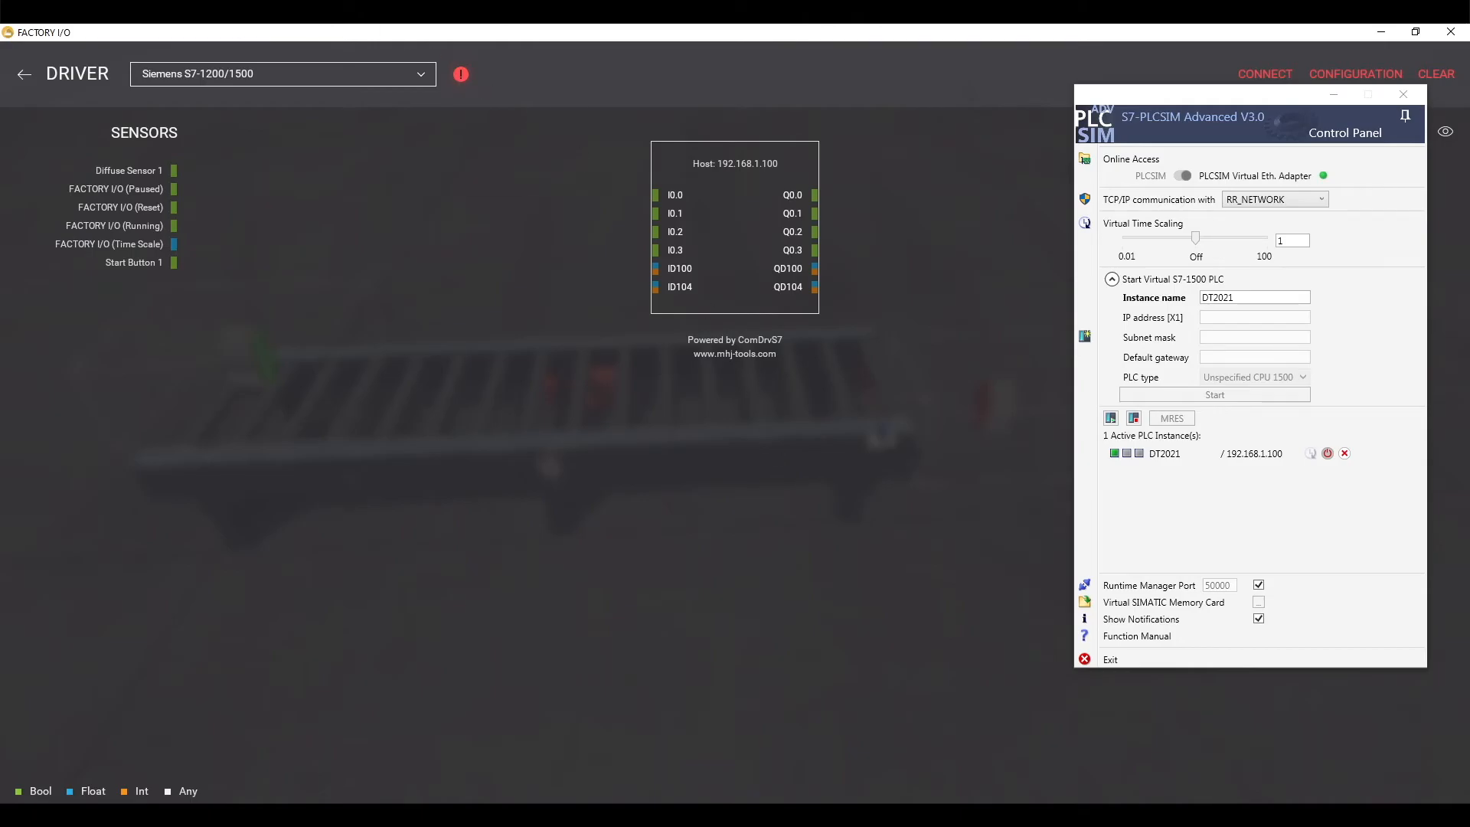
Switch to TIA Portal, permit PUT/GET communication from remote partners in PLC_1's connection mechanisms, and review its access level
key(alt+Tab)
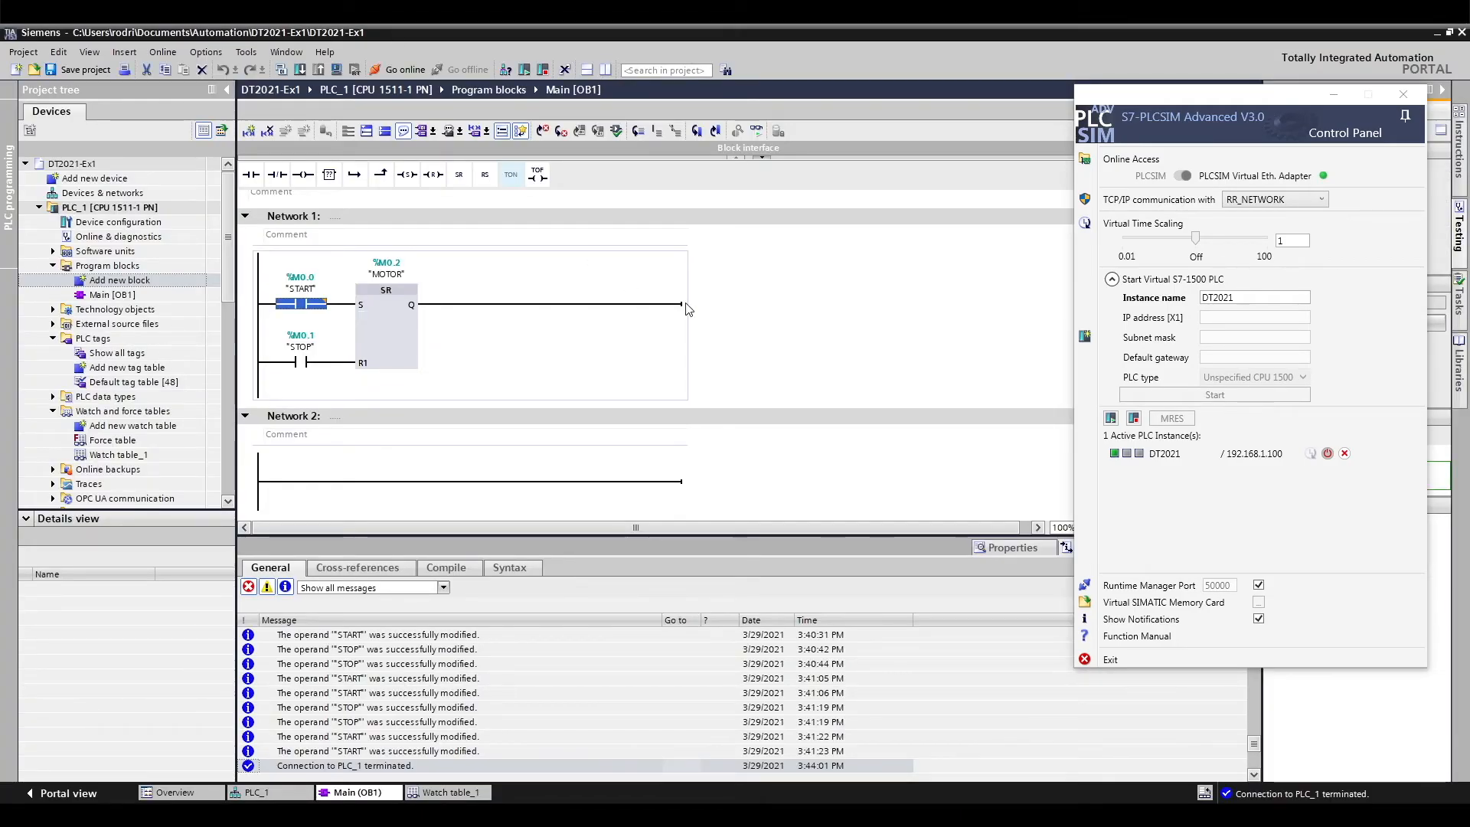
double_click(90, 222)
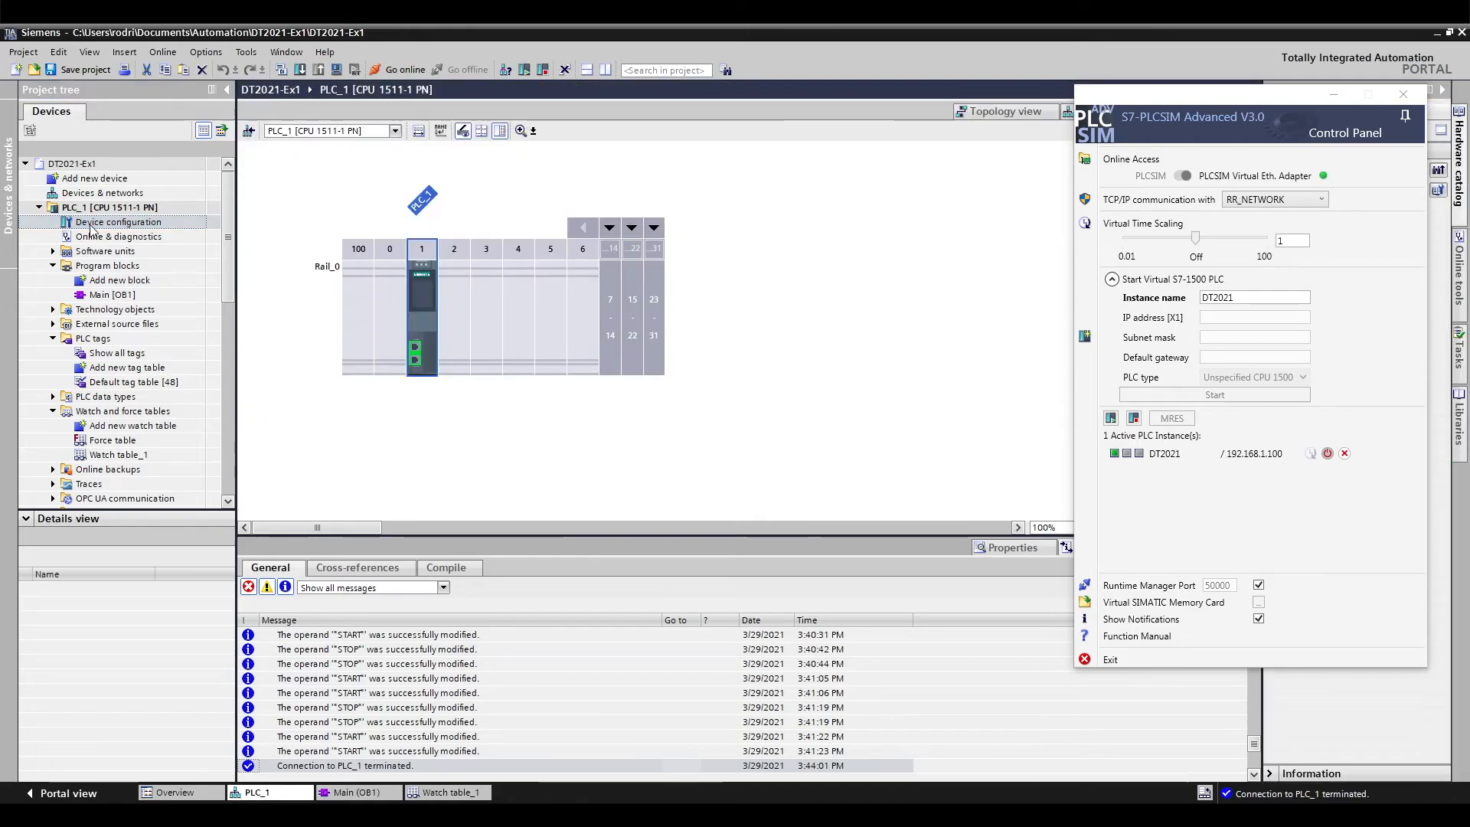
click(429, 322)
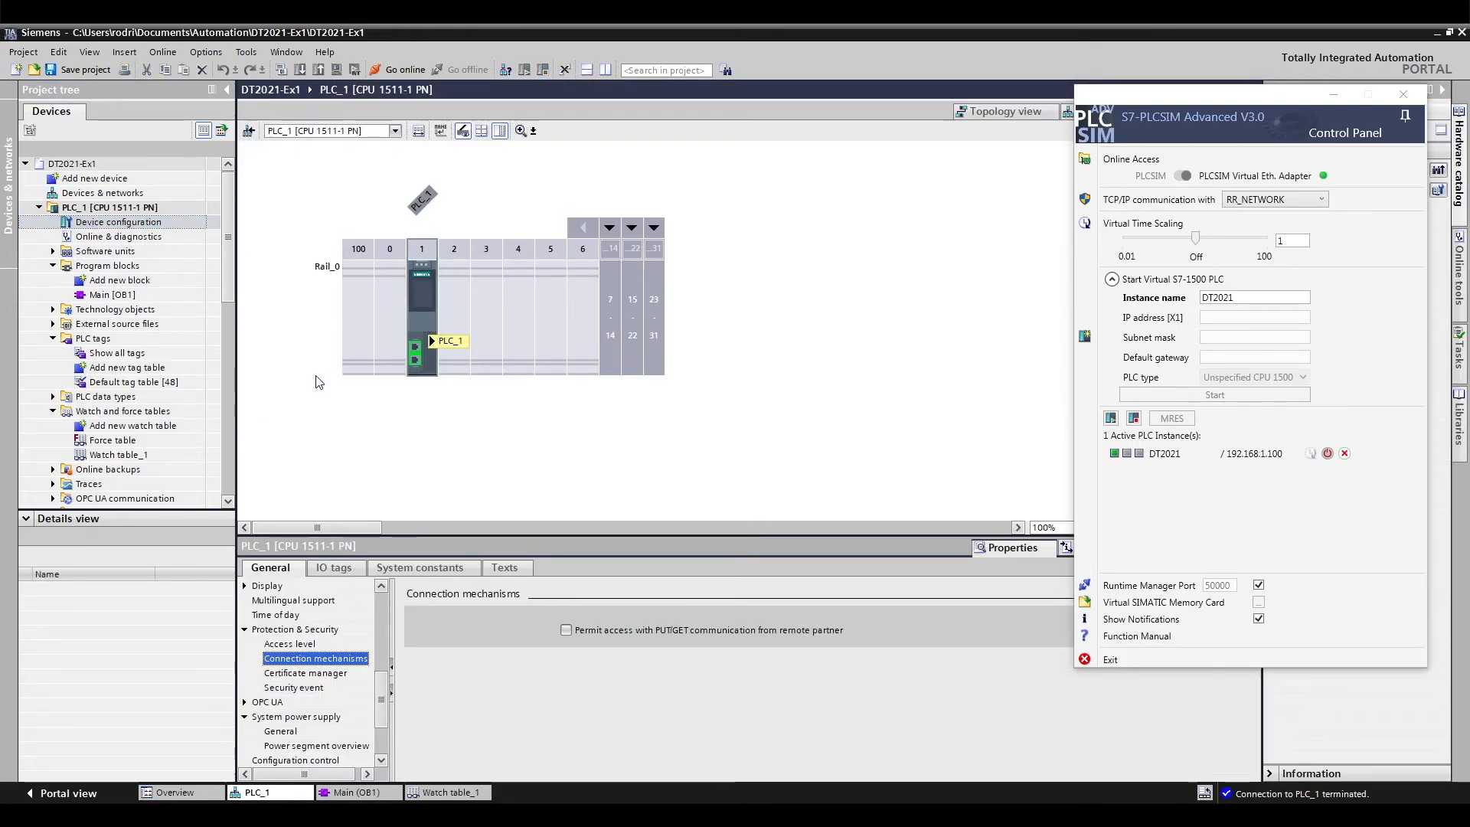
drag(414, 536, 406, 439)
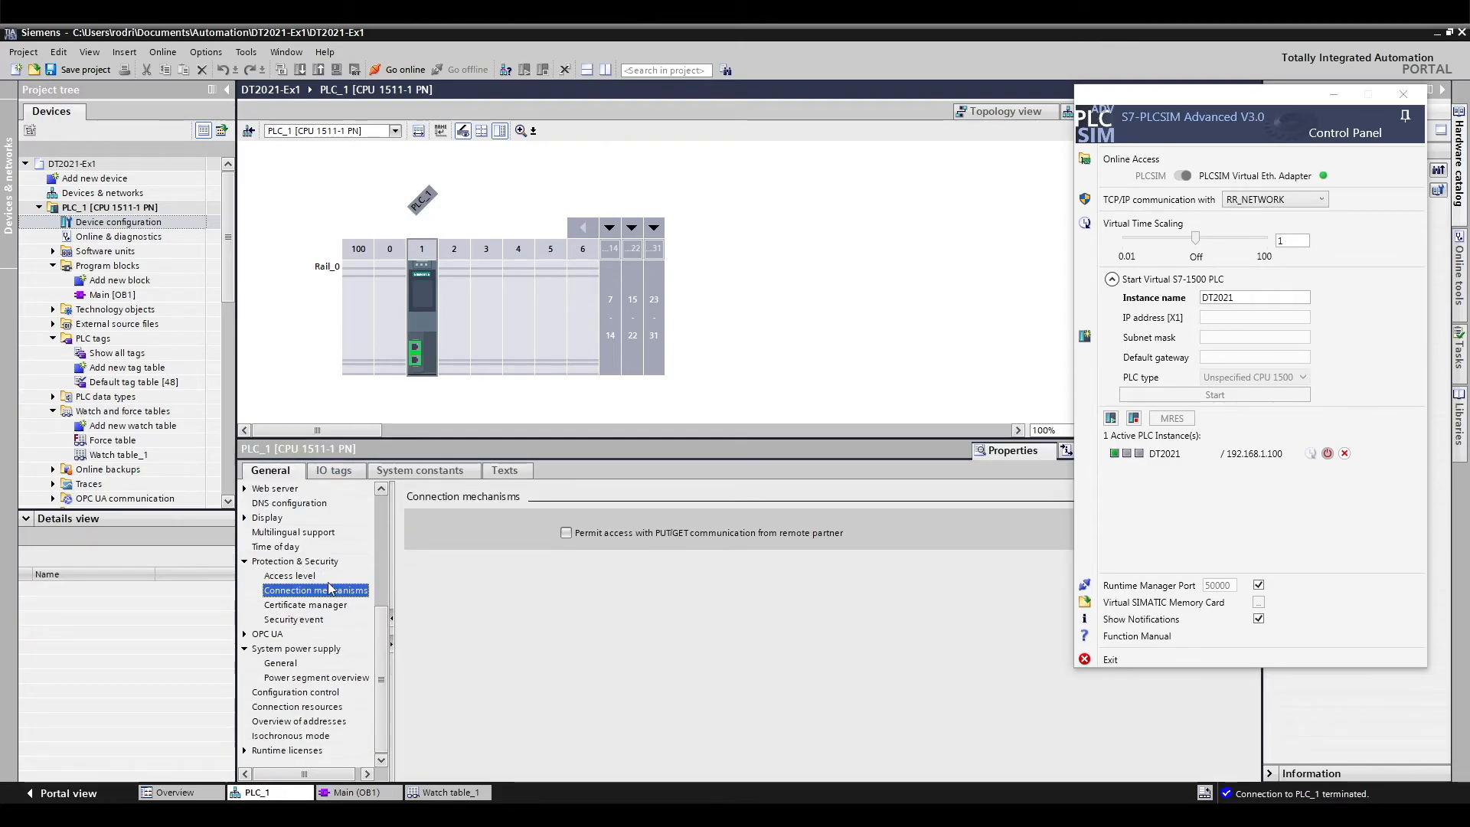
click(566, 534)
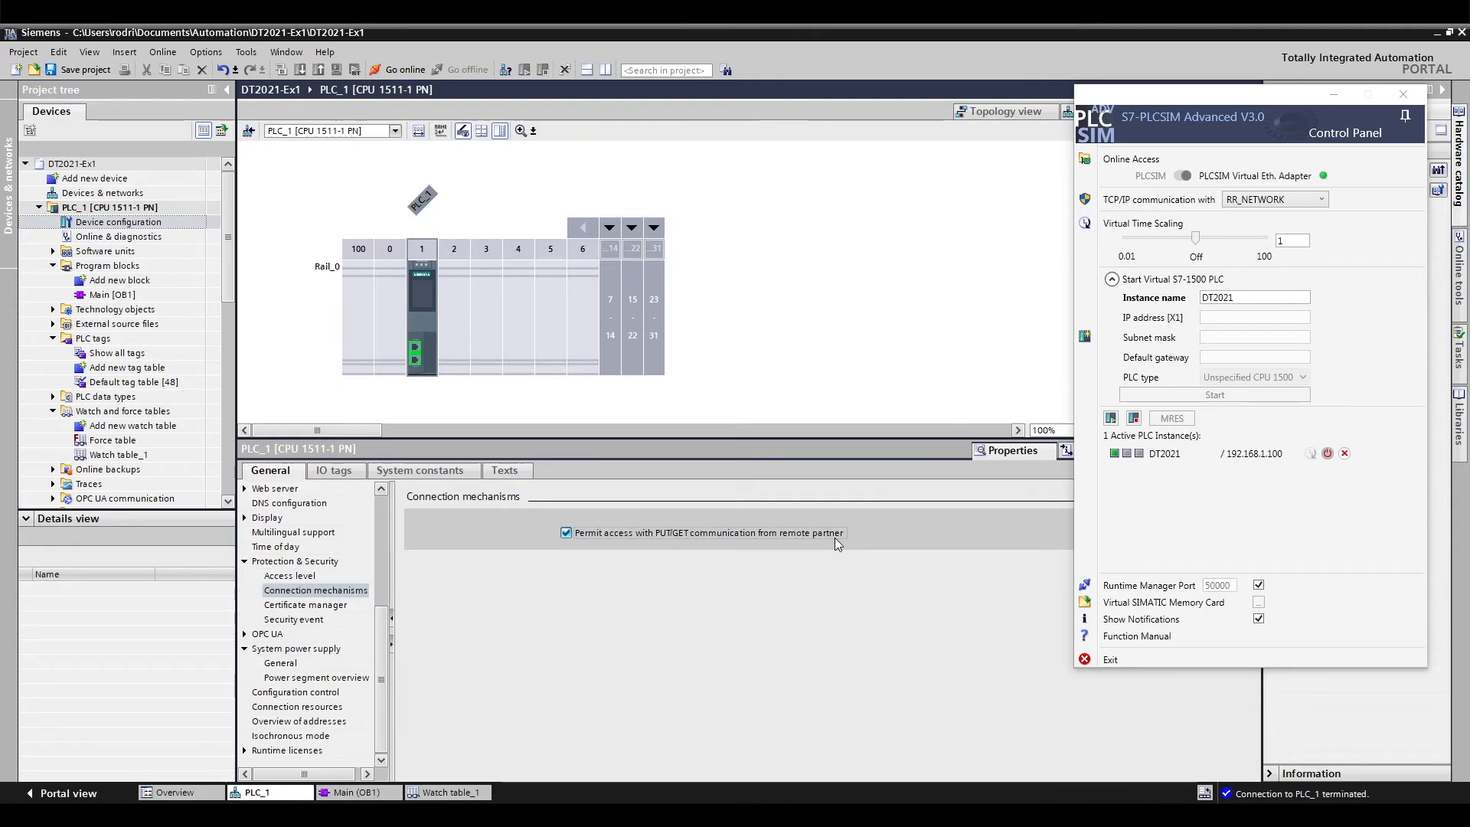
click(289, 575)
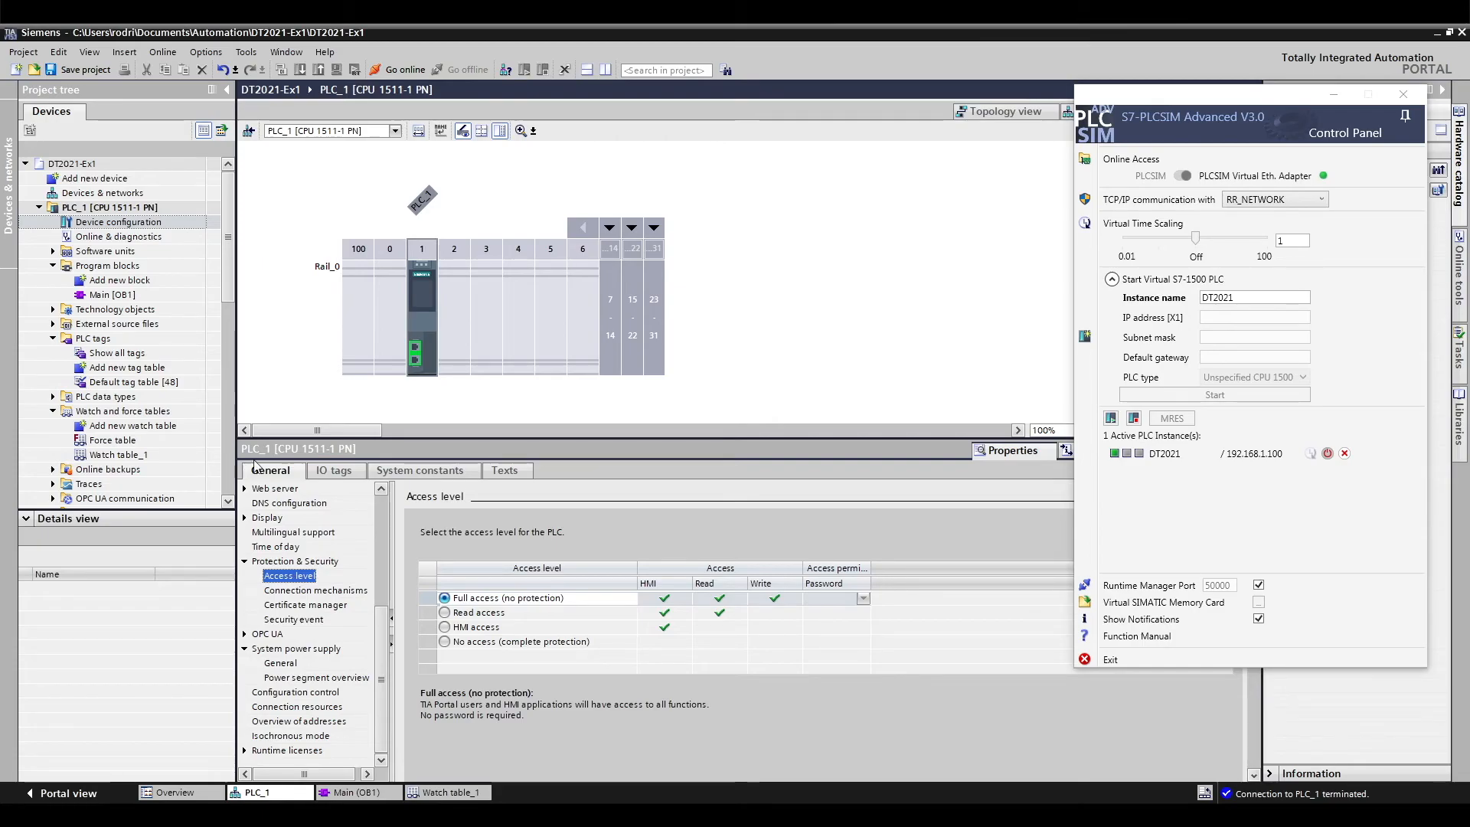
Compile PLC_1's hardware configuration and download it to the simulated PLC, completing the load
right_click(116, 211)
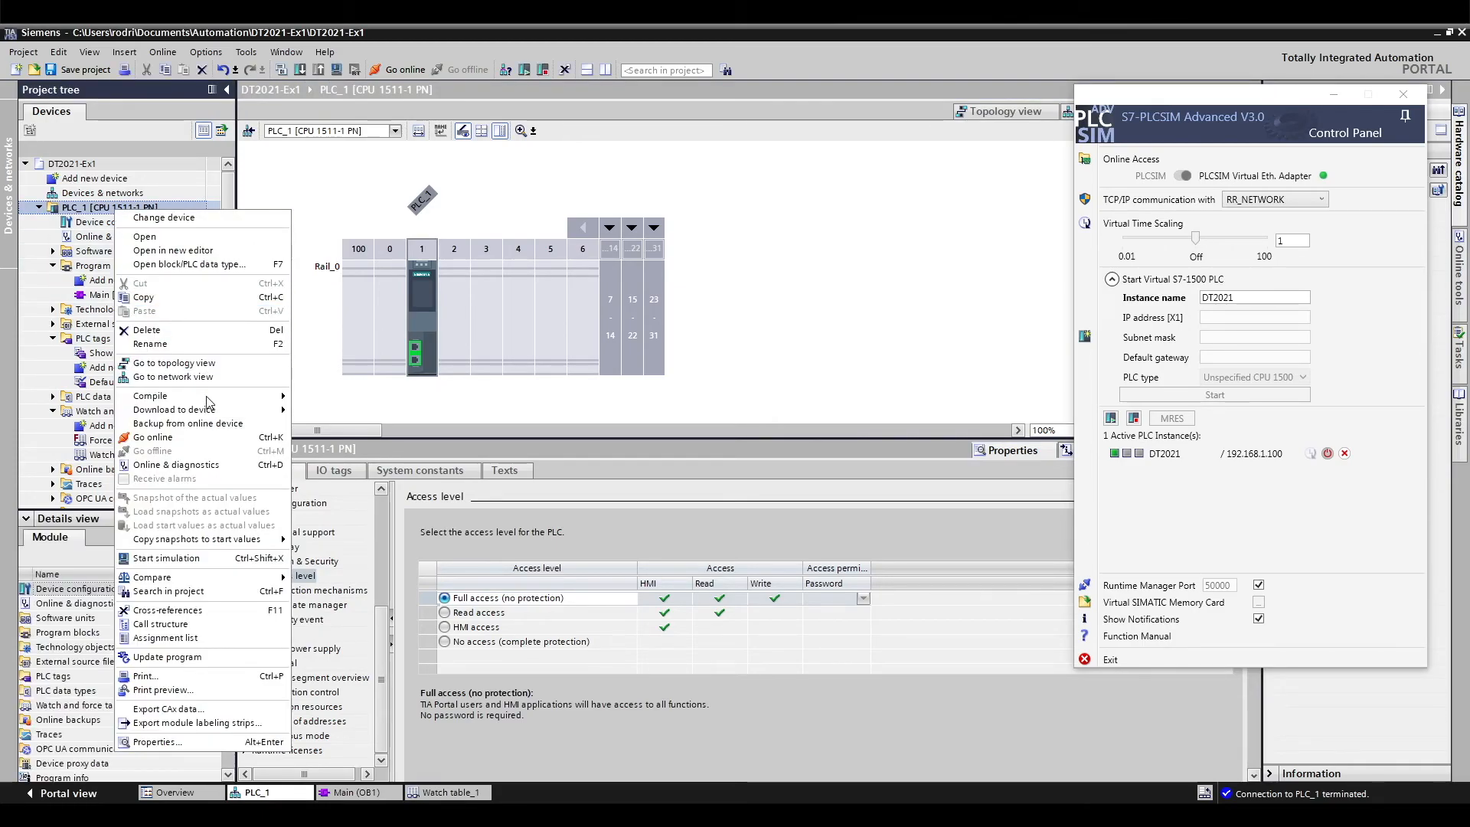
mouse_move(211, 398)
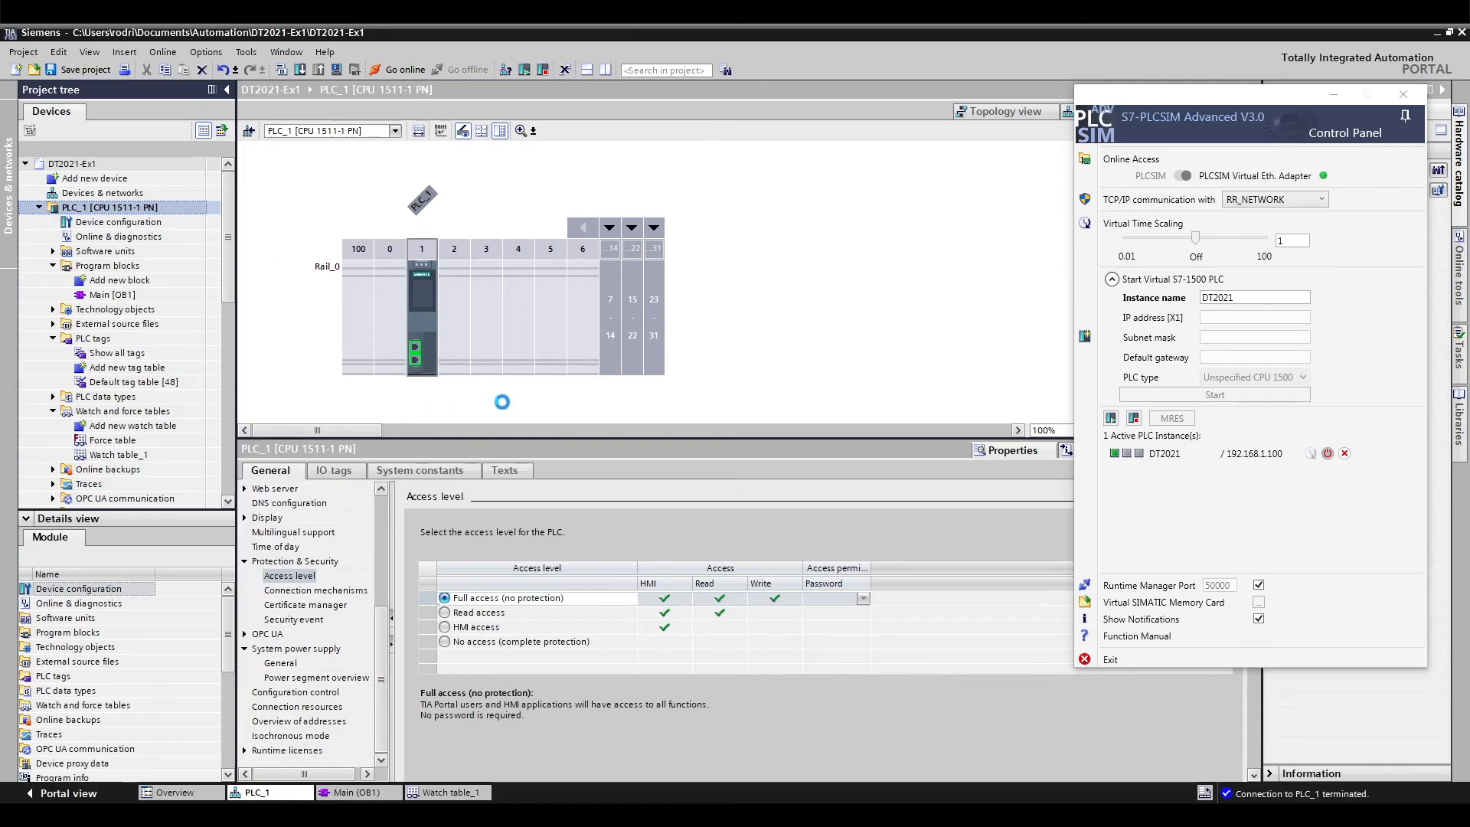
click(357, 424)
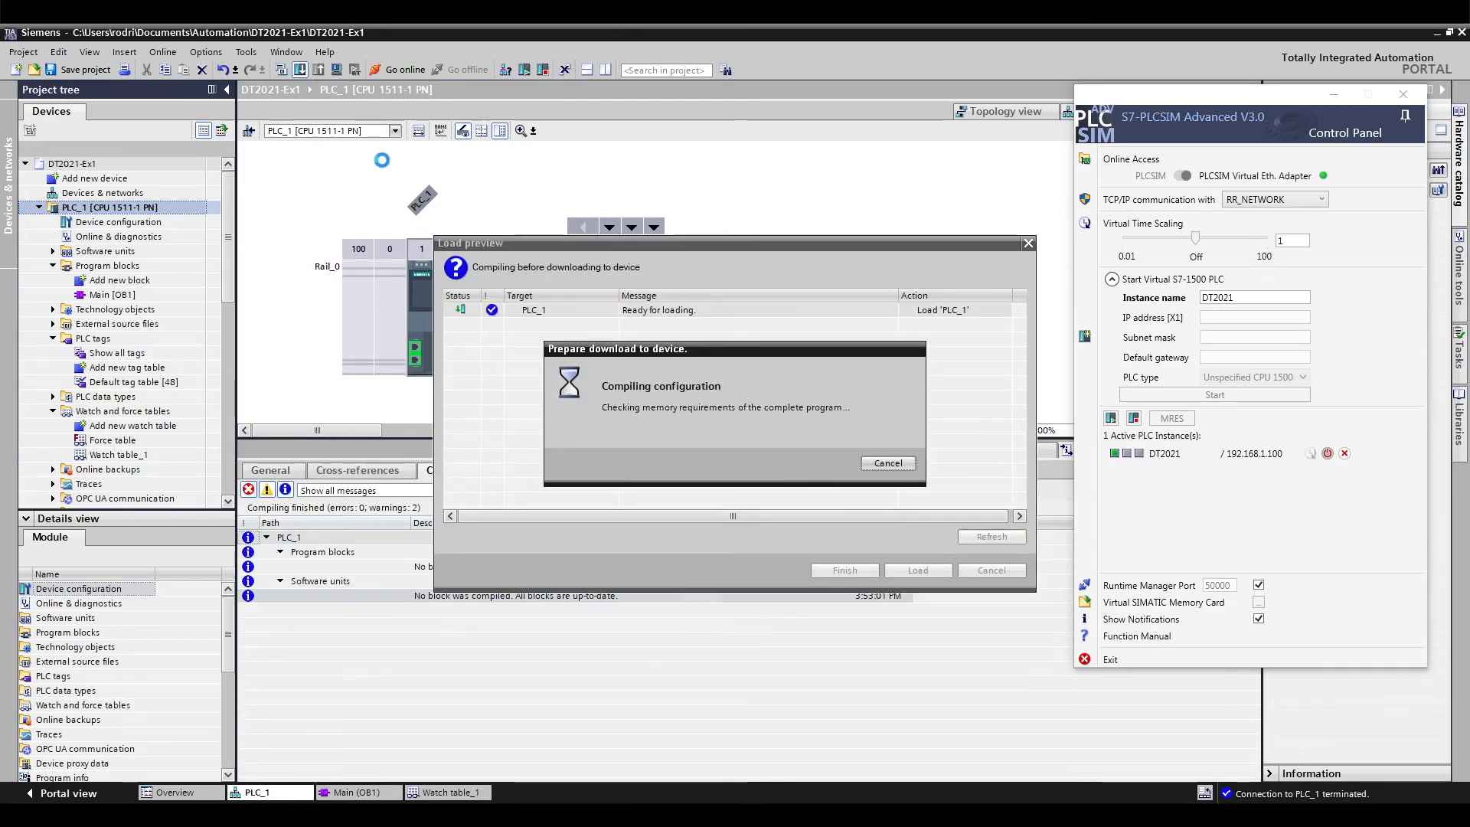
click(915, 568)
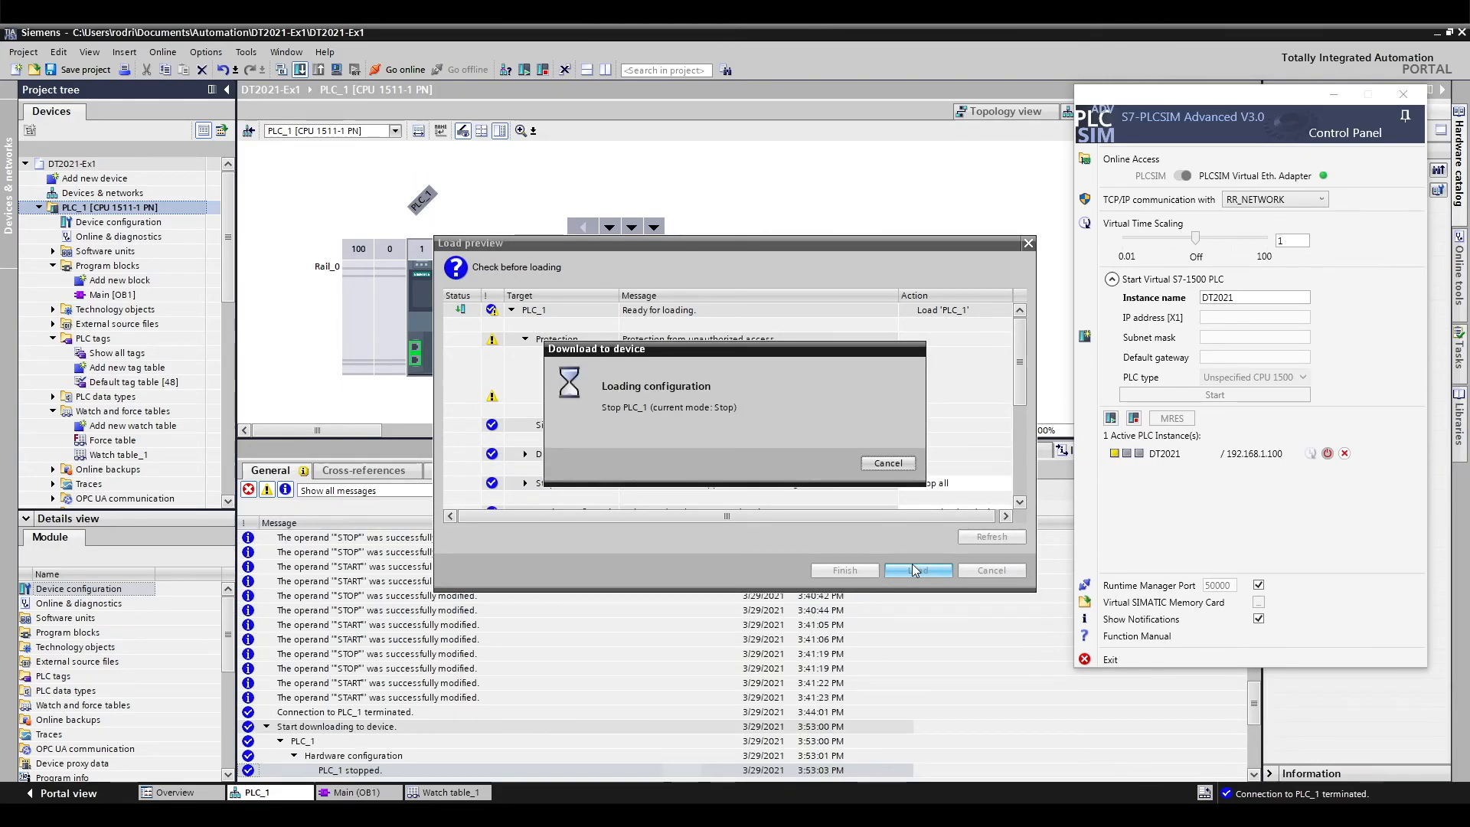
click(857, 569)
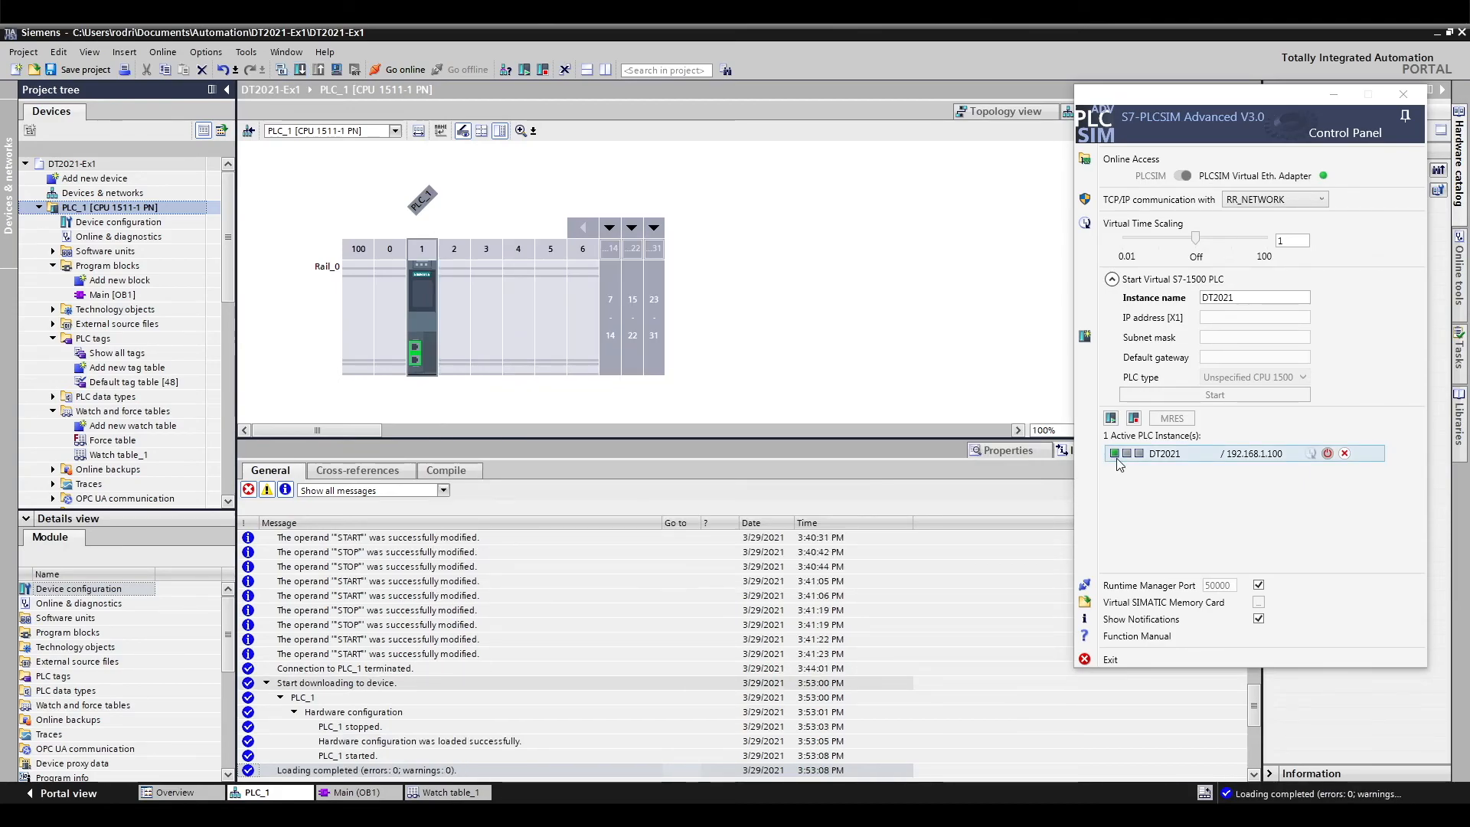
Switch back to Factory I/O and connect the Siemens S7-1200/1500 driver to the PLC
key(alt+Tab)
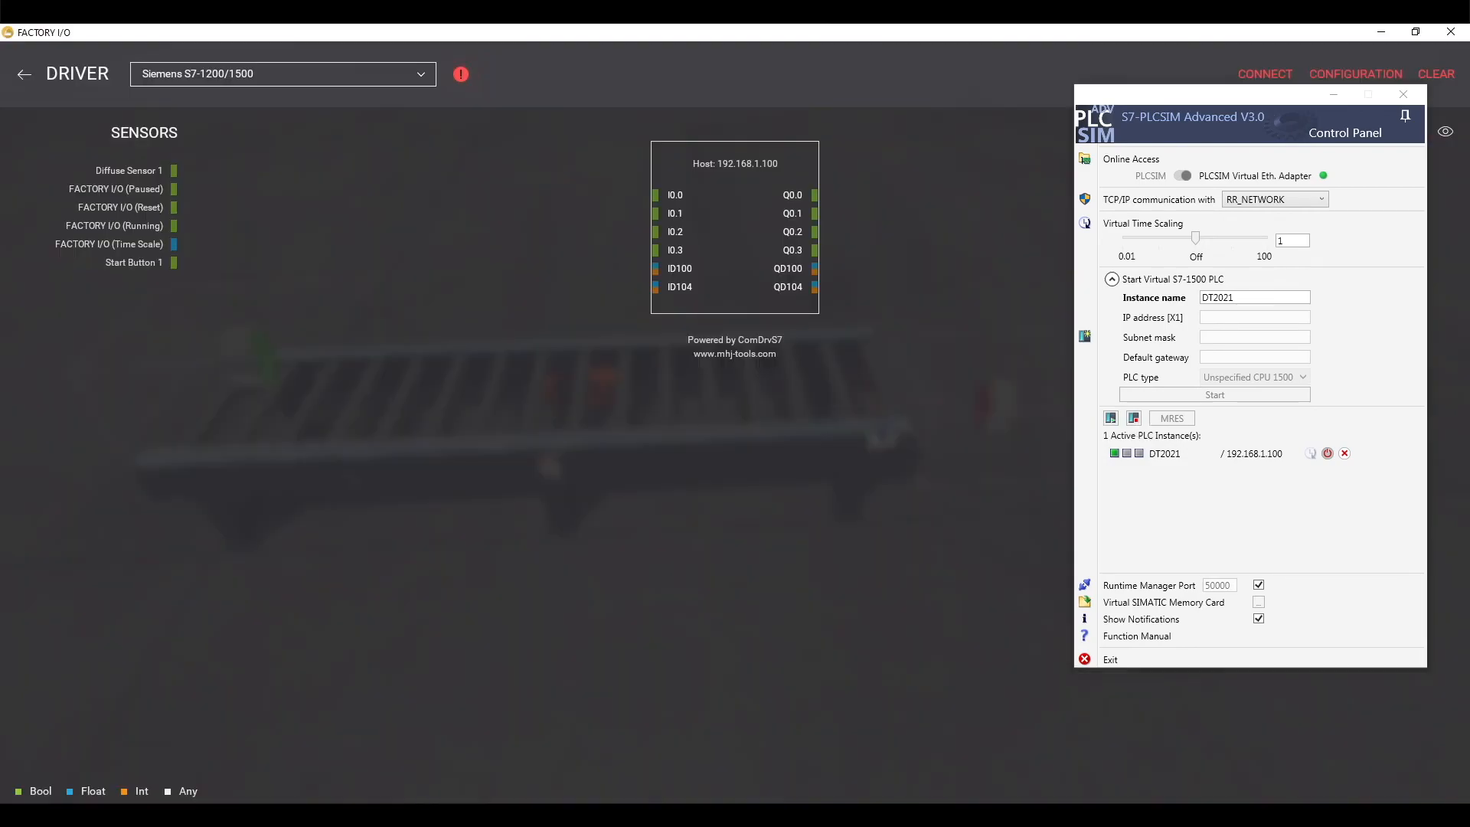
click(1261, 74)
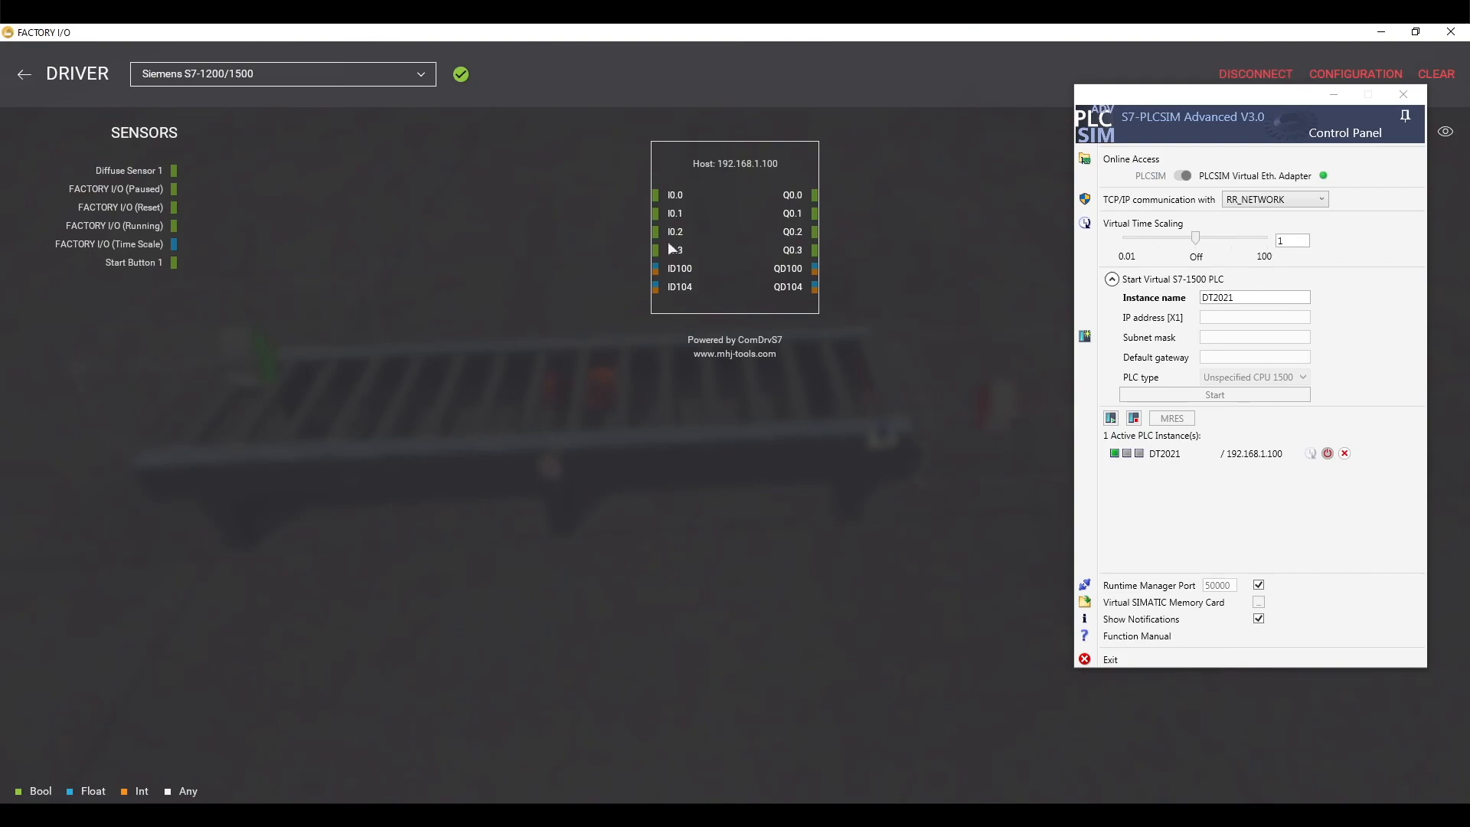